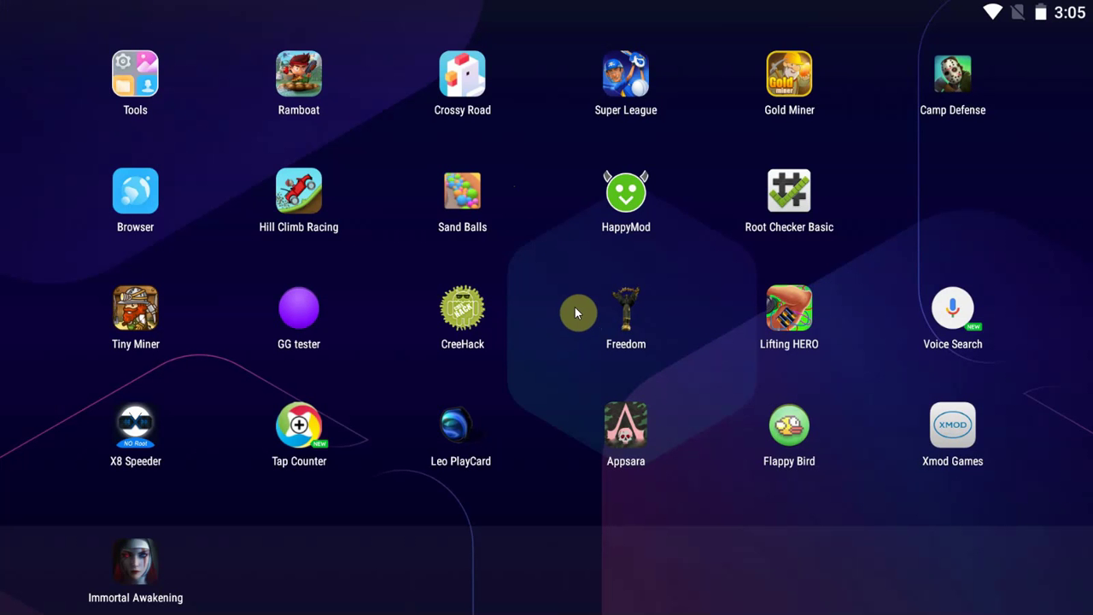
# Swipe to the next launcher page, where the Hack App Data icon appears.
pyautogui.moveTo(578, 310); pyautogui.dragTo(988, 317)
# Launch Hack App Data, open User Apps and scroll the list to Crossy Road.
pyautogui.click(786, 435)
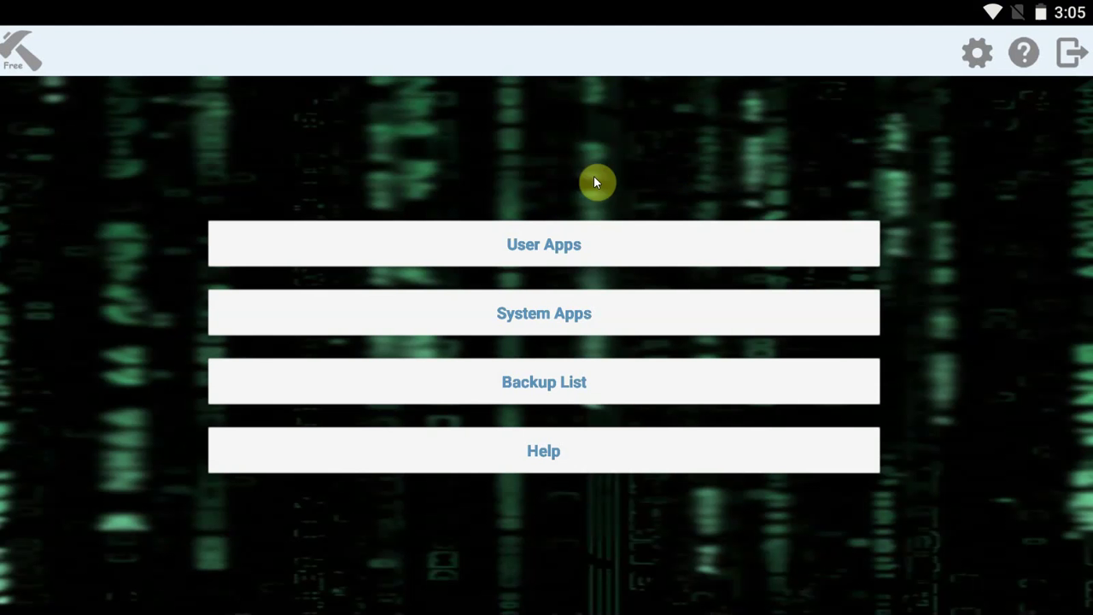
pyautogui.click(589, 249)
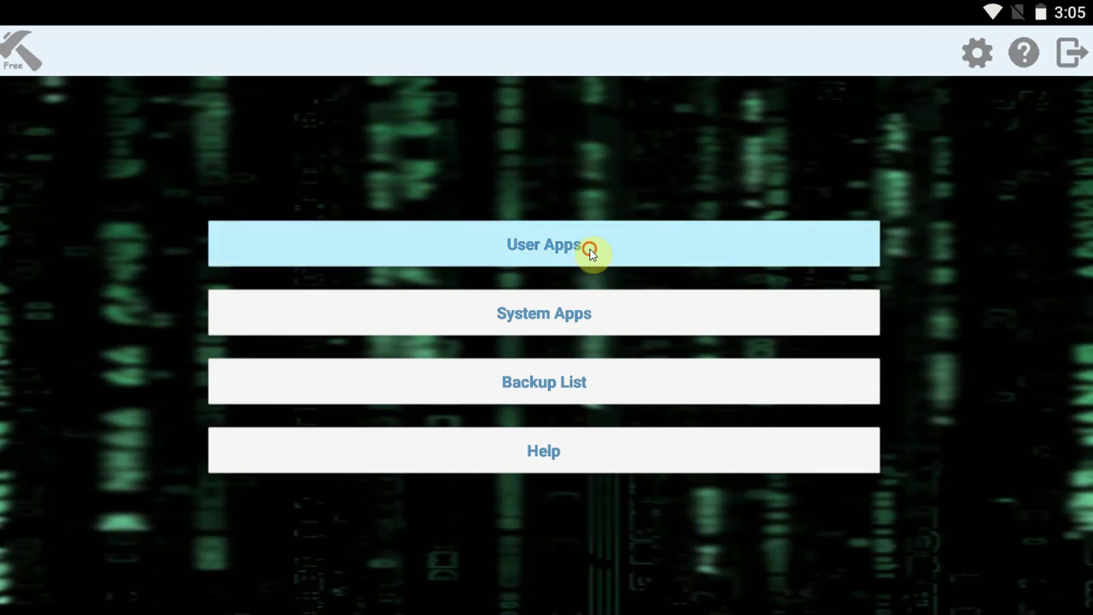
pyautogui.moveTo(359, 193); pyautogui.dragTo(329, 93)
pyautogui.moveTo(281, 404); pyautogui.dragTo(284, 180)
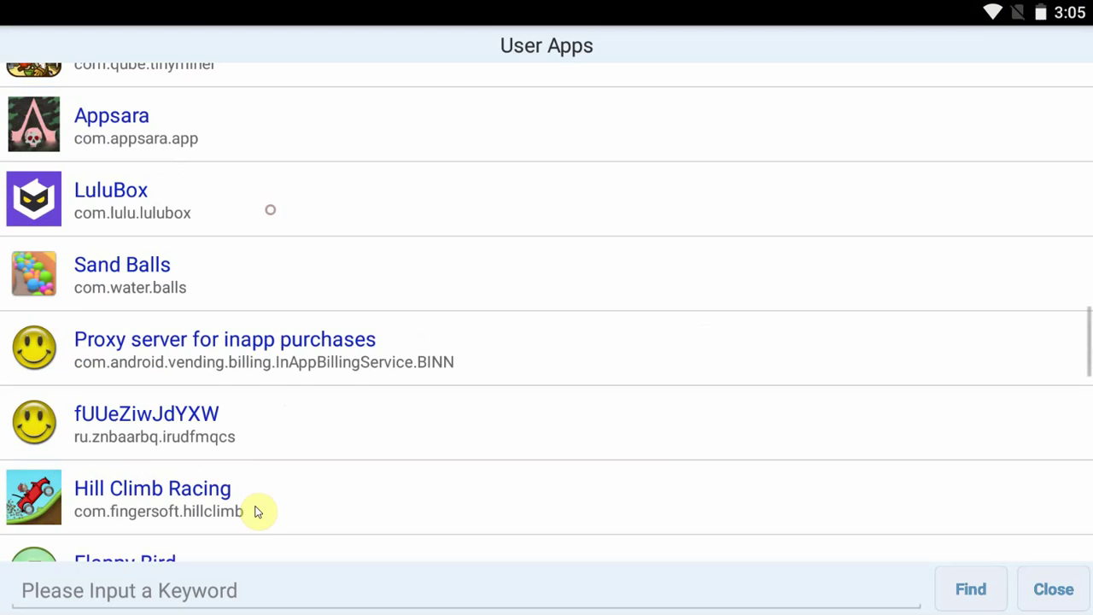
pyautogui.moveTo(251, 128); pyautogui.dragTo(283, 383)
pyautogui.moveTo(261, 205); pyautogui.dragTo(237, 410)
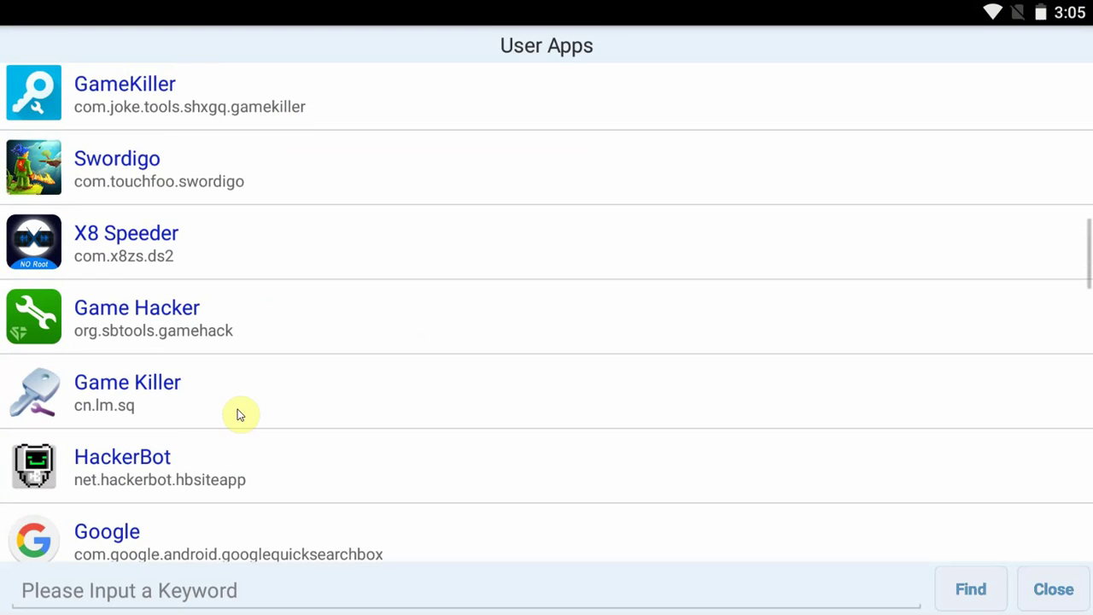
pyautogui.moveTo(265, 127); pyautogui.dragTo(214, 500)
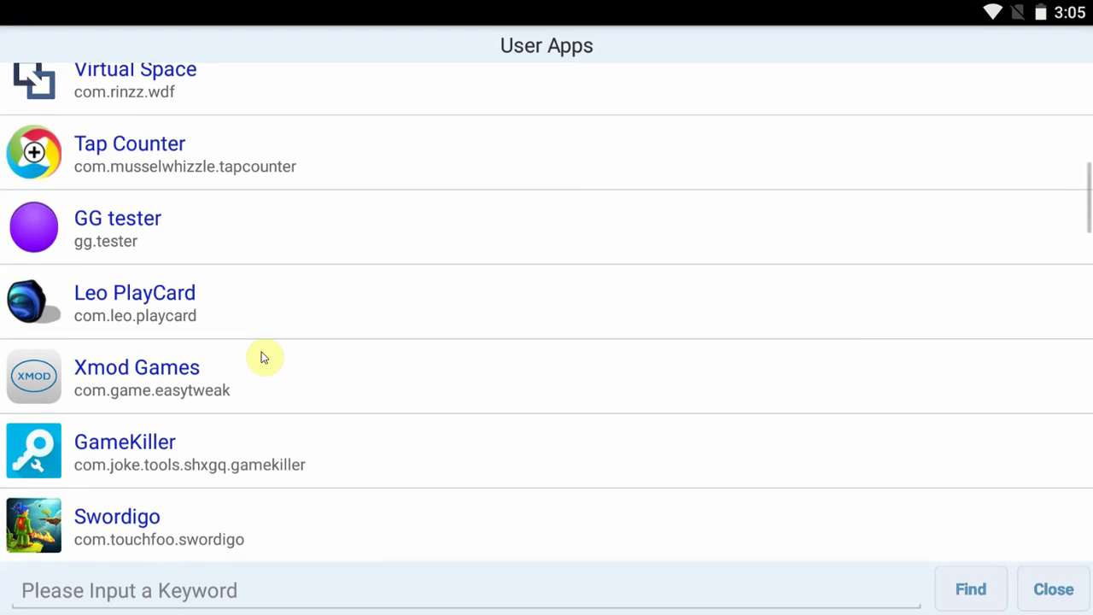
pyautogui.moveTo(256, 376); pyautogui.dragTo(220, 90)
pyautogui.moveTo(284, 411); pyautogui.dragTo(277, 188)
pyautogui.moveTo(308, 418); pyautogui.dragTo(278, 93)
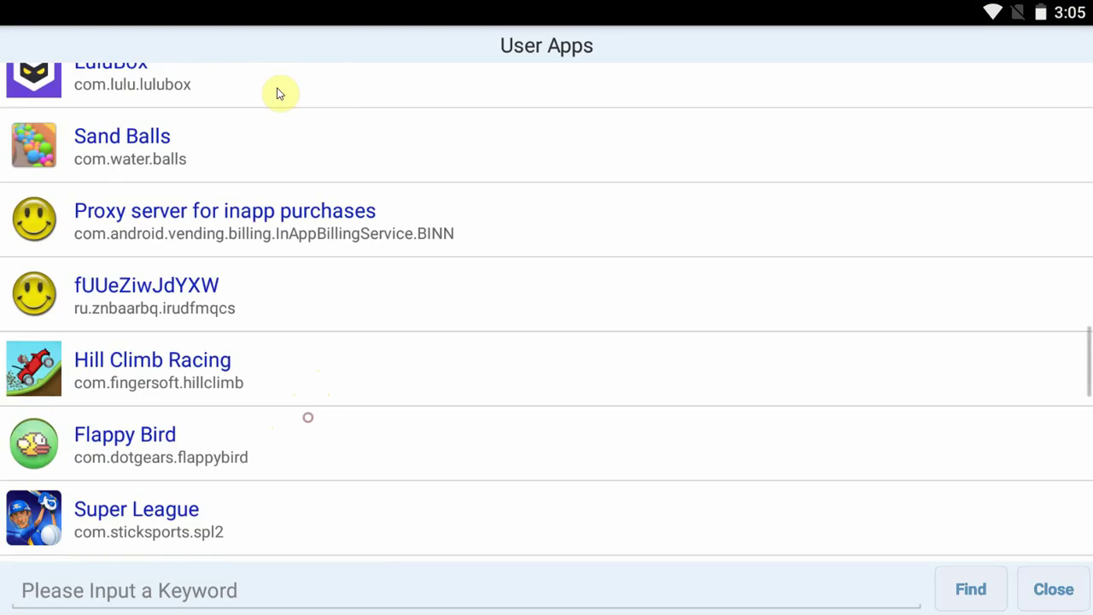
pyautogui.moveTo(319, 400); pyautogui.dragTo(288, 203)
pyautogui.moveTo(282, 454); pyautogui.dragTo(271, 227)
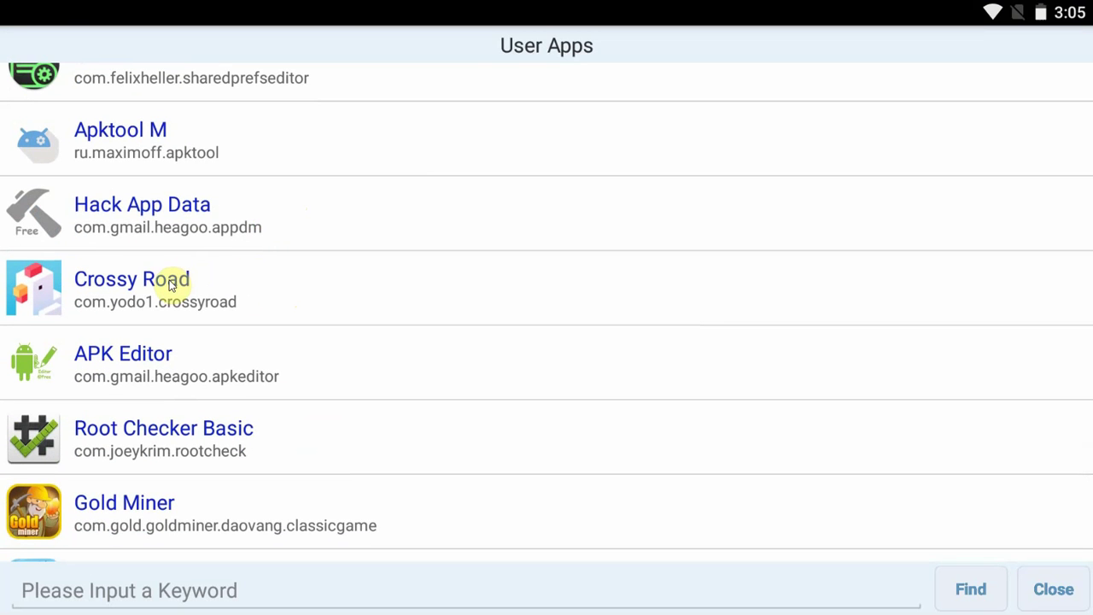
# Close the User Apps list and launch Crossy Road from the next home page.
pyautogui.click(1052, 589)
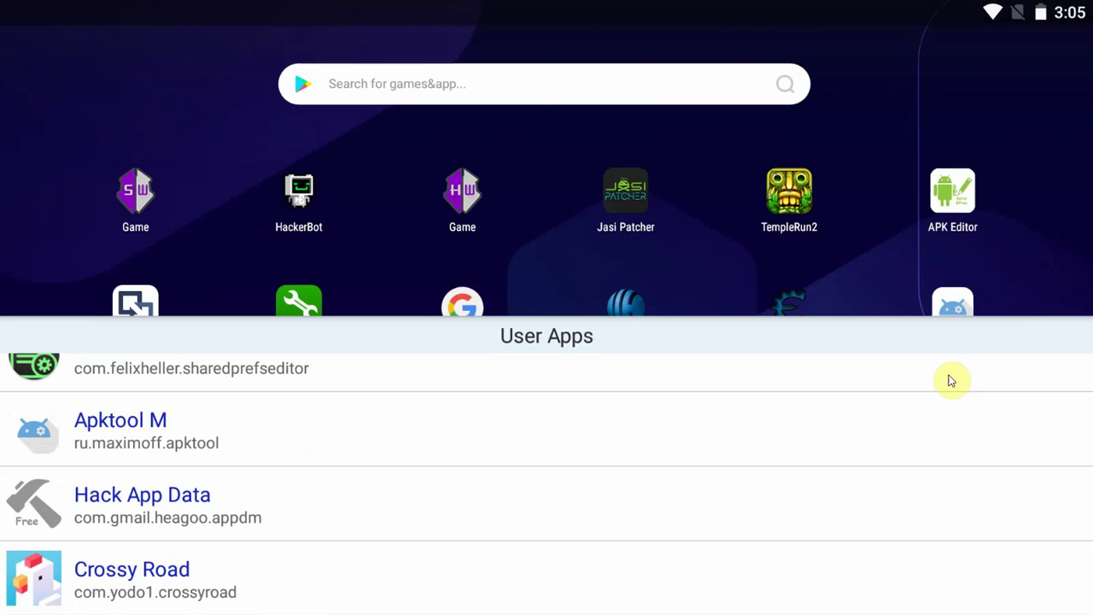
pyautogui.moveTo(713, 282); pyautogui.dragTo(349, 279)
pyautogui.click(496, 94)
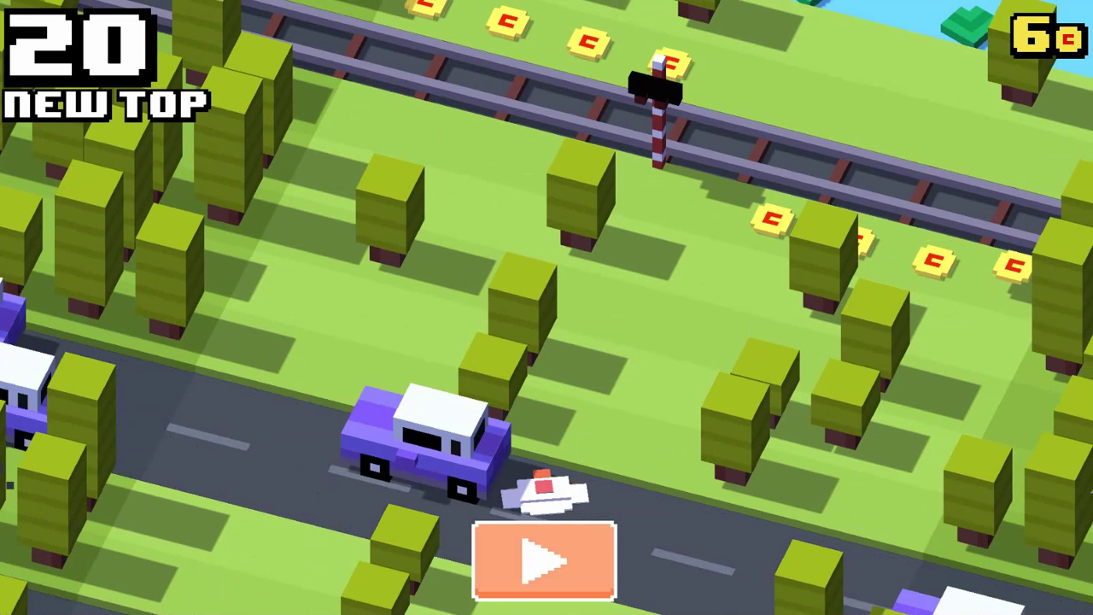
# Back in Hack App Data, open Crossy Road's entry and list its shared_prefs XML files.
pyautogui.hotkey('alt', 'Tab')
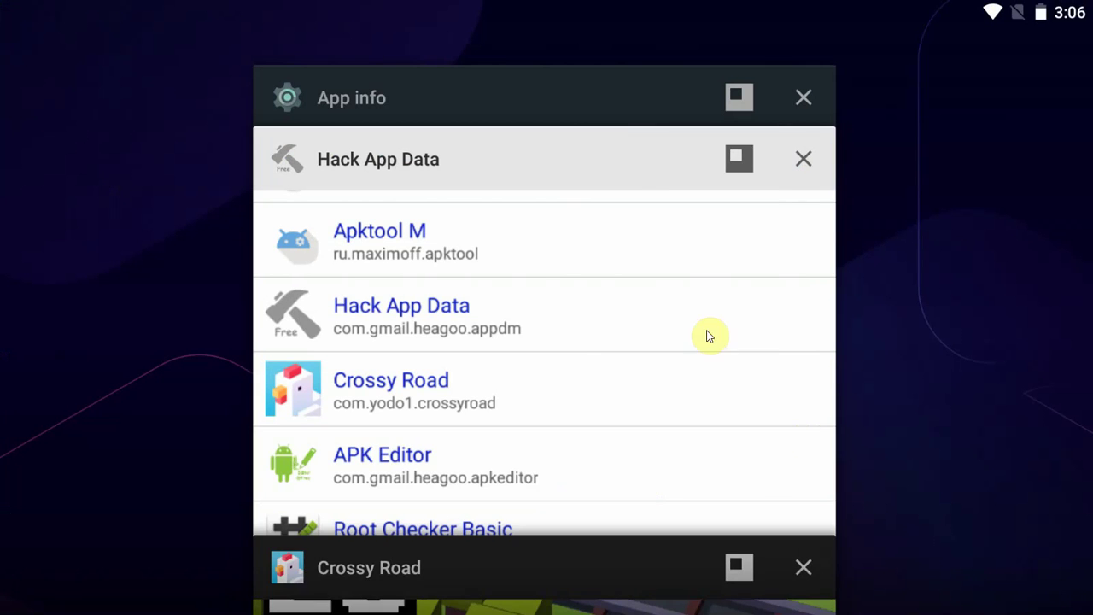
pyautogui.click(512, 151)
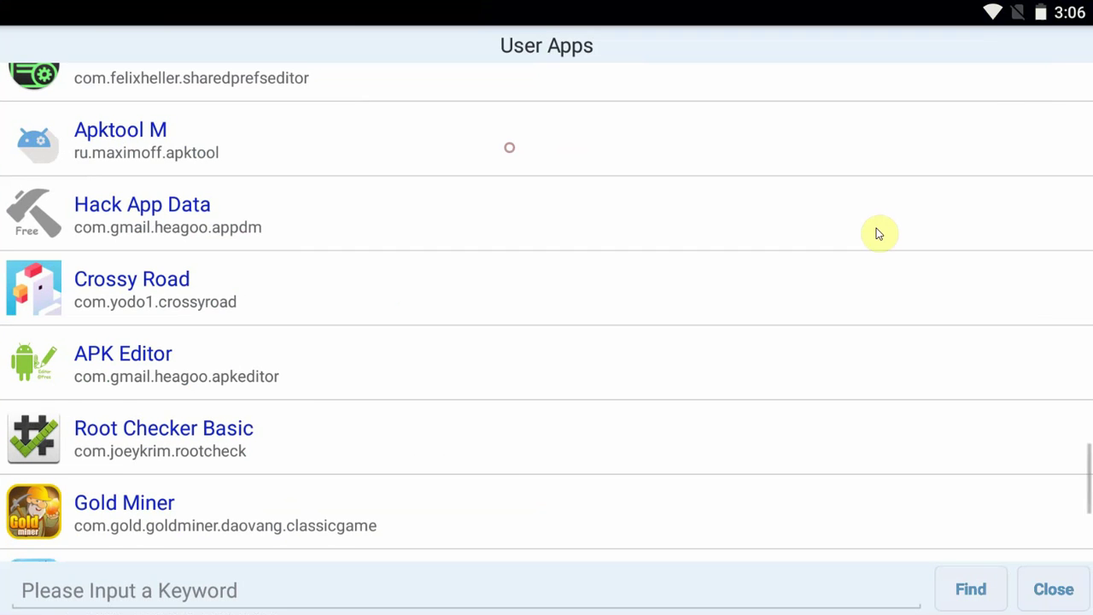
pyautogui.click(219, 292)
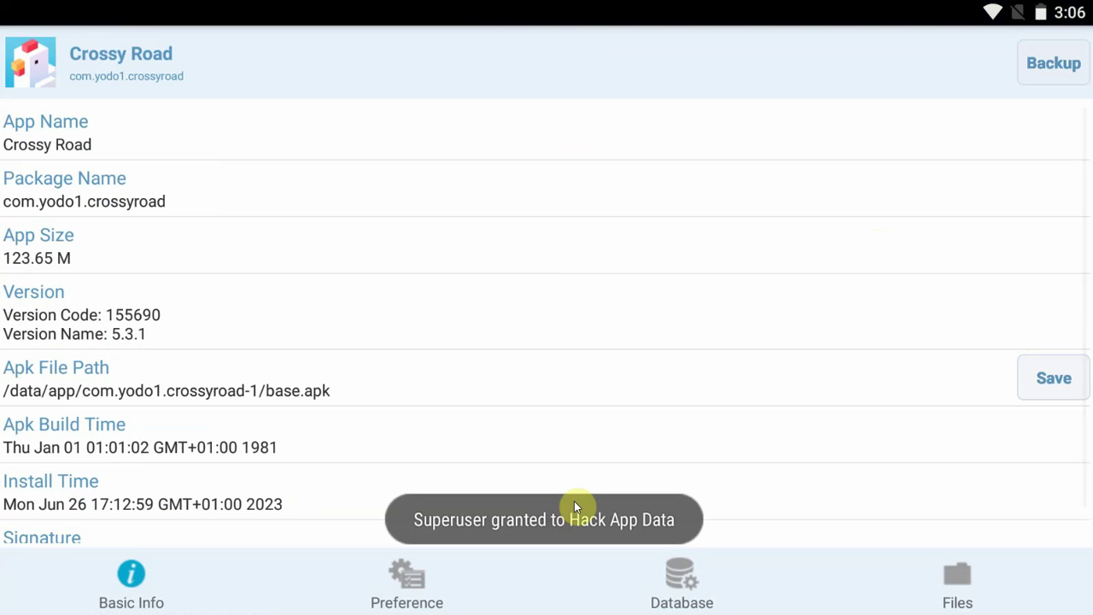
pyautogui.click(660, 589)
pyautogui.click(969, 589)
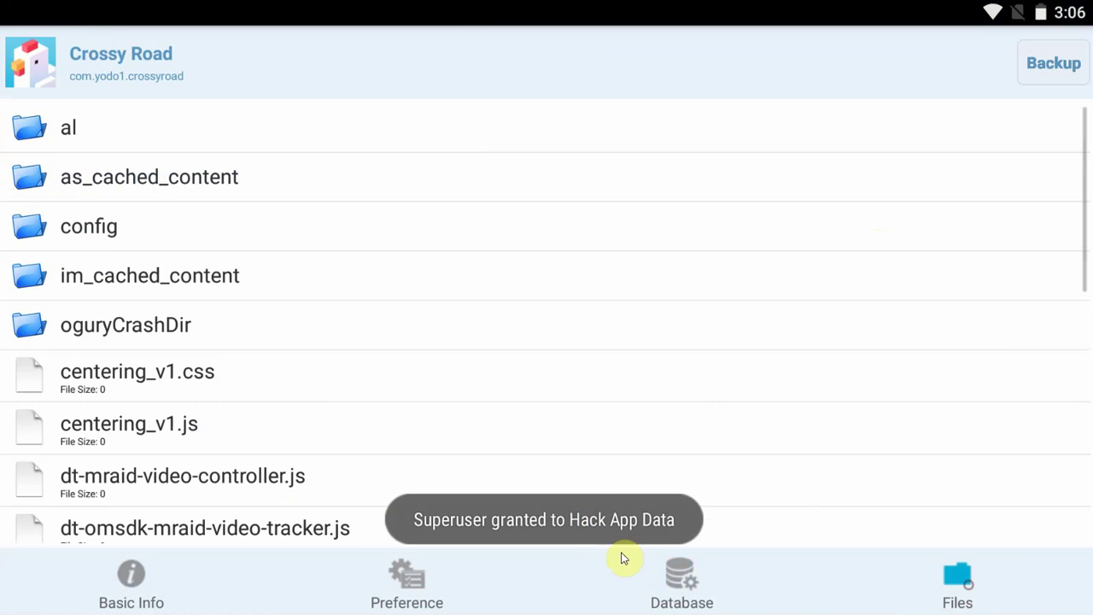
pyautogui.click(407, 575)
pyautogui.moveTo(592, 462); pyautogui.dragTo(578, 215)
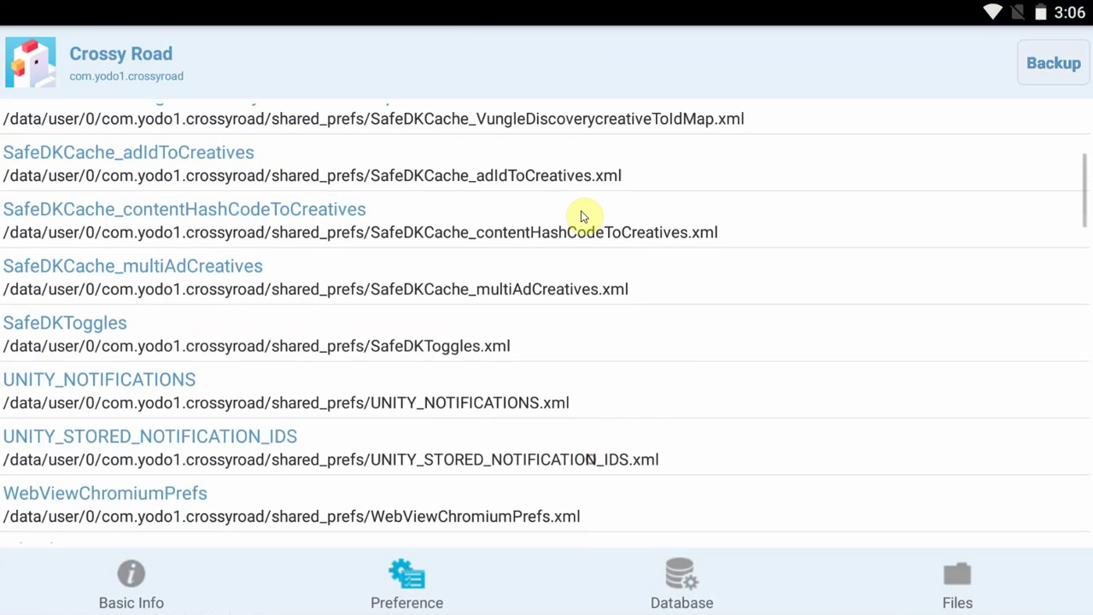
pyautogui.moveTo(570, 431); pyautogui.dragTo(566, 234)
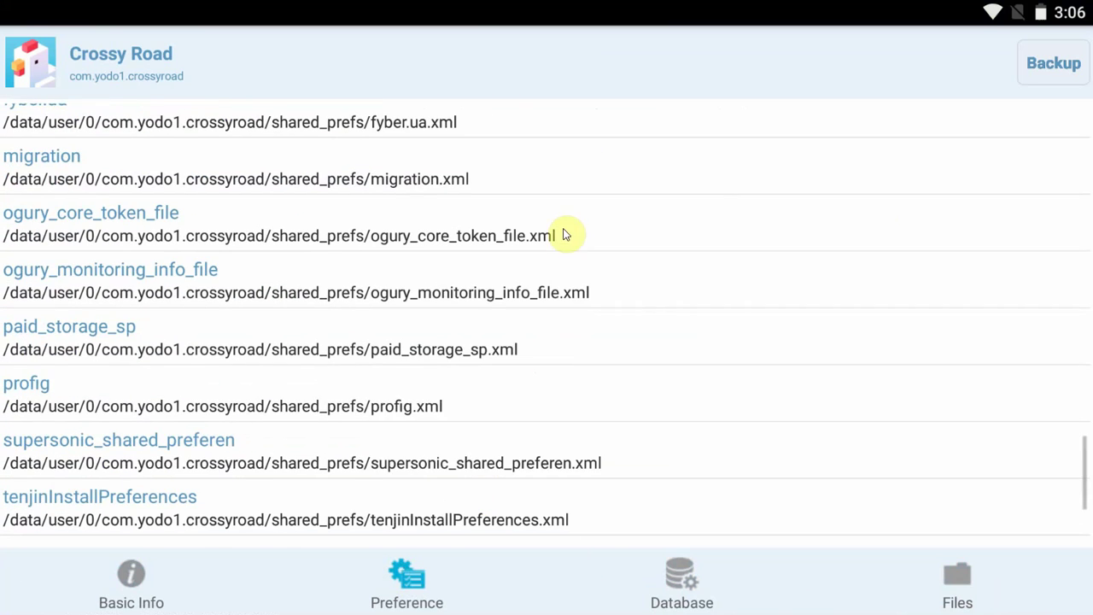
pyautogui.moveTo(507, 183); pyautogui.dragTo(480, 42)
pyautogui.moveTo(564, 364); pyautogui.dragTo(534, 153)
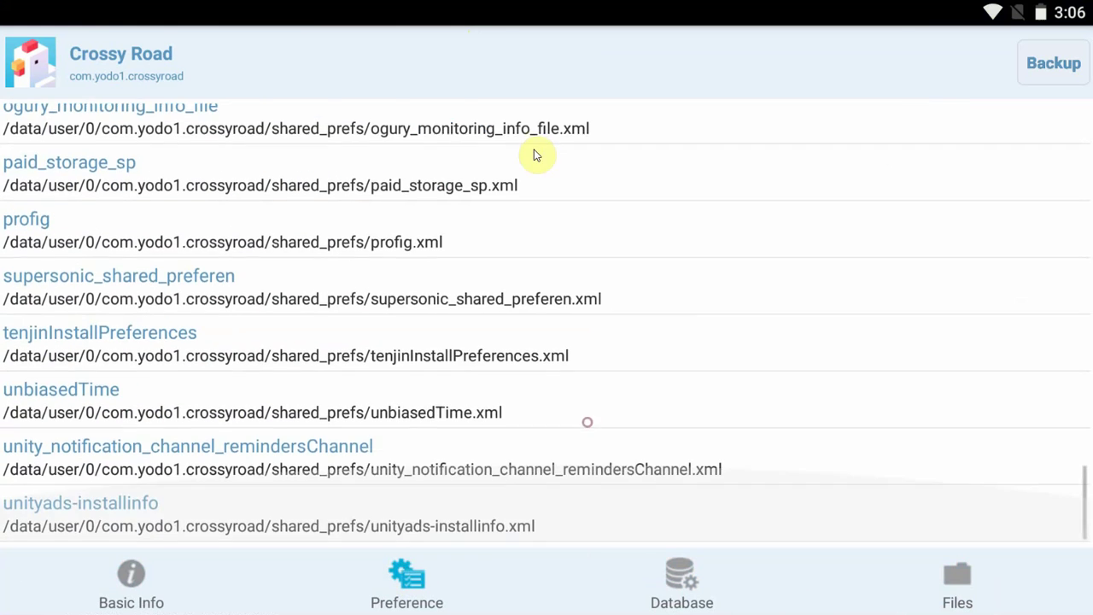
pyautogui.moveTo(647, 248); pyautogui.dragTo(648, 487)
pyautogui.moveTo(666, 171); pyautogui.dragTo(654, 493)
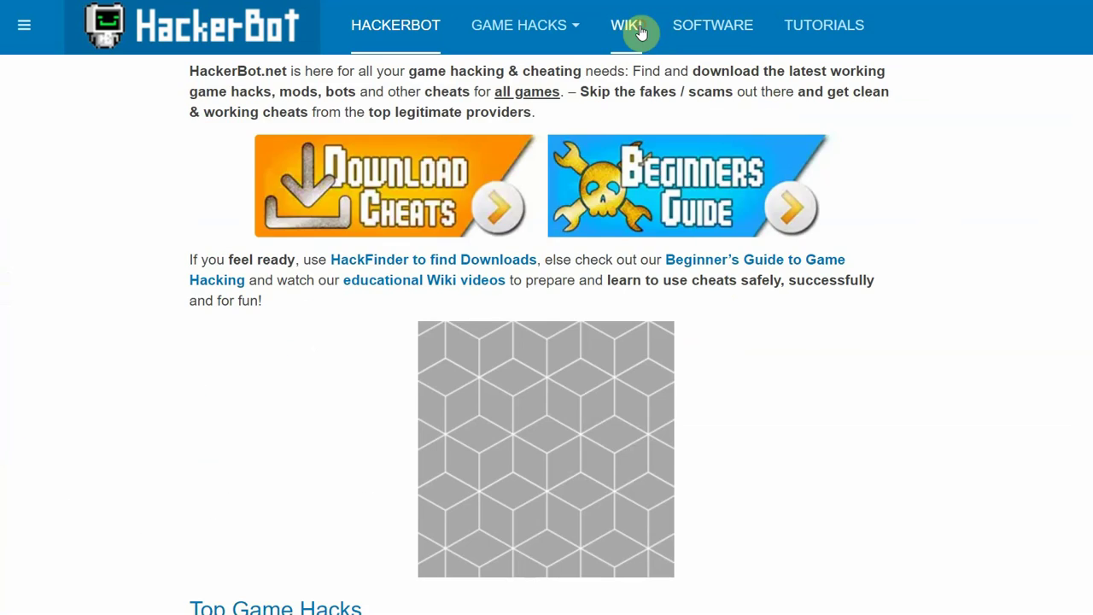
# Open the HackerBot.net Wiki's Money Hack article and scroll through it.
pyautogui.click(639, 30)
pyautogui.click(639, 249)
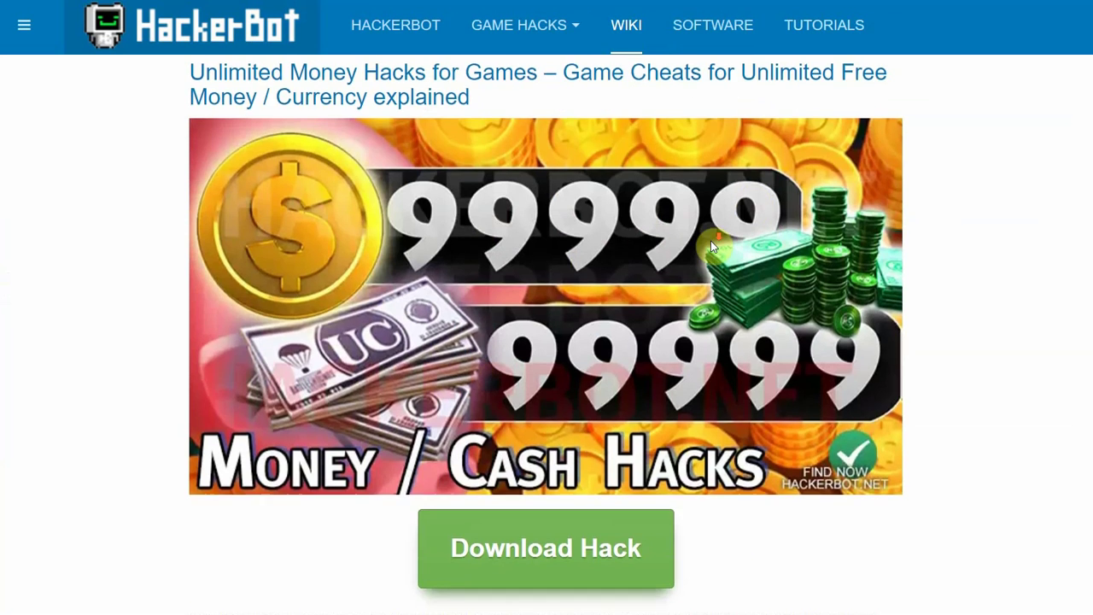
pyautogui.scroll(-10, 710, 241)
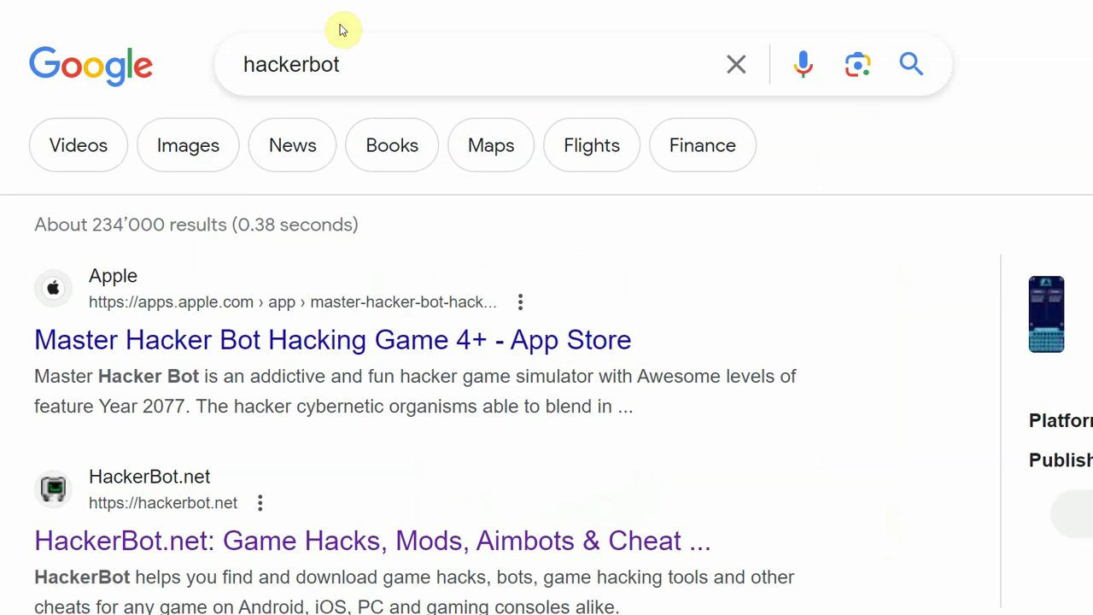
# Go from the hackerbot search results to HackerBot.net's HackFinder download search.
pyautogui.click(361, 61)
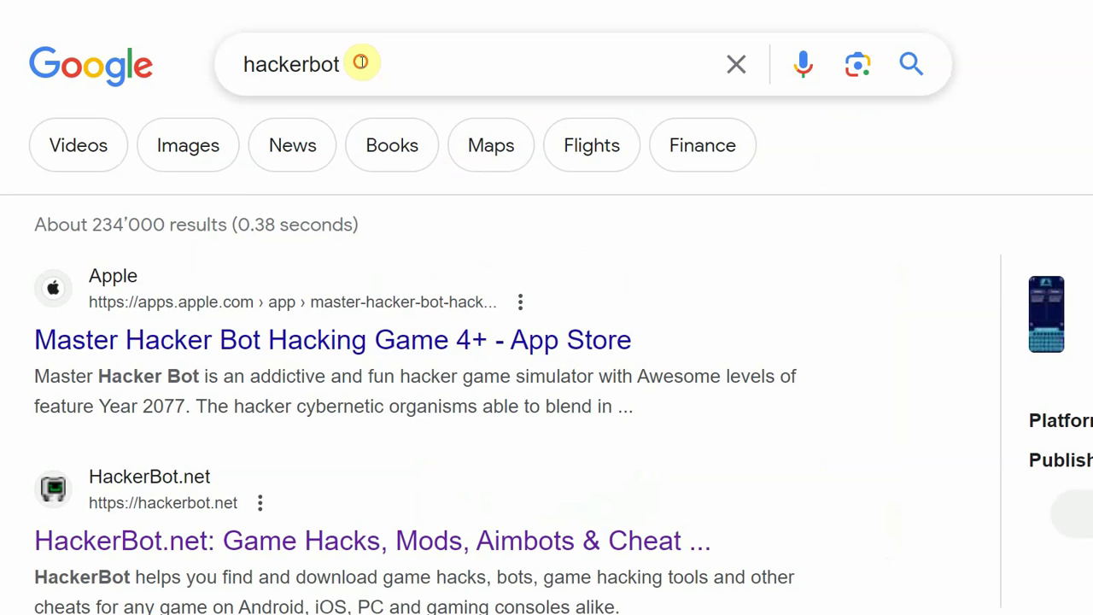
pyautogui.click(318, 180)
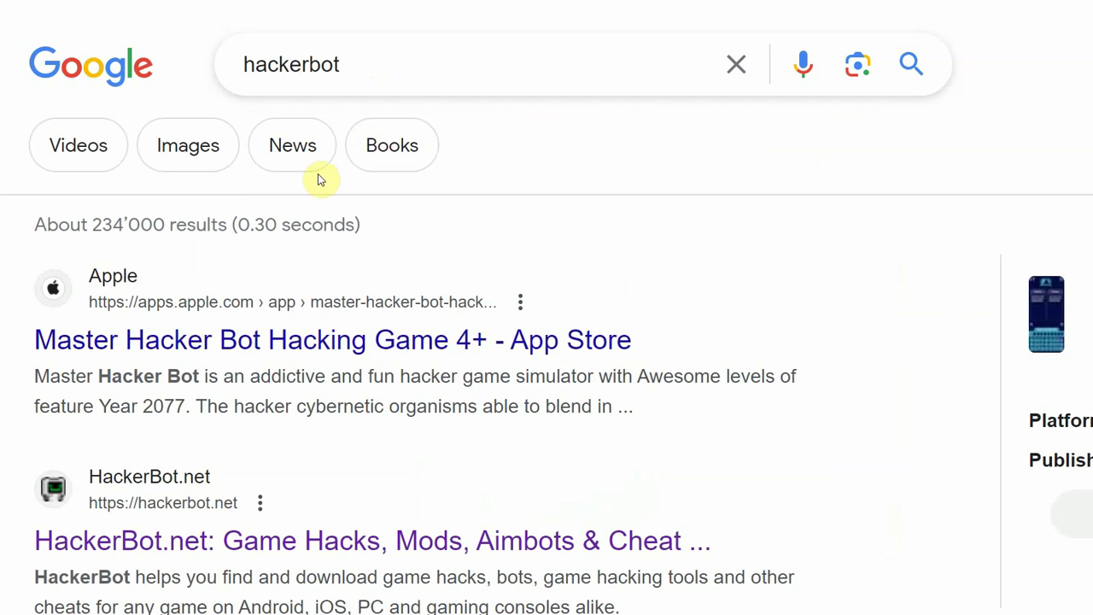
pyautogui.click(176, 542)
pyautogui.click(463, 261)
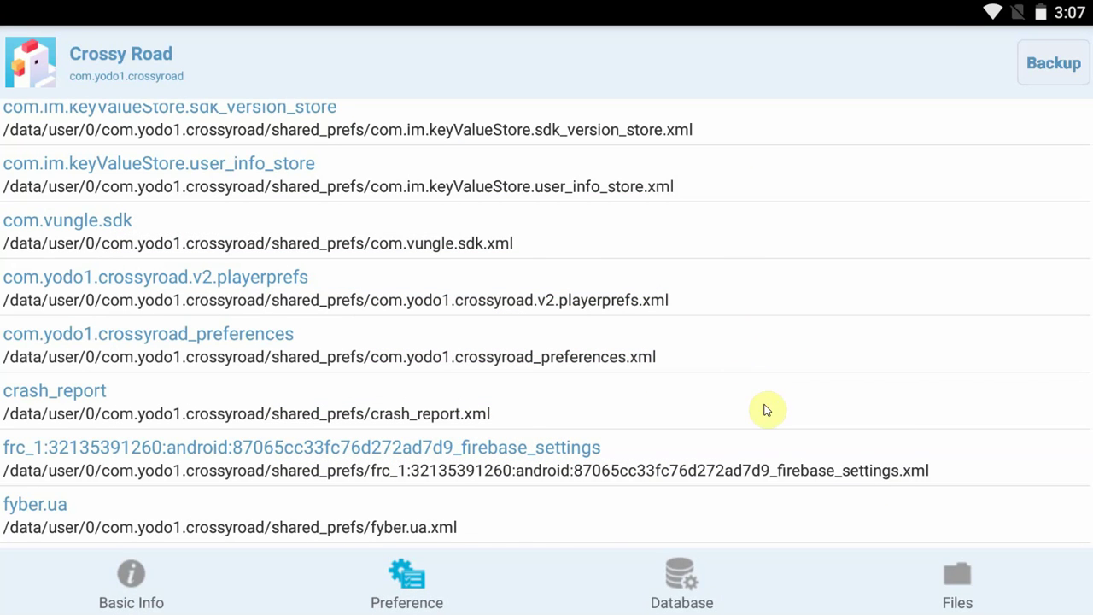
# Glance at com.yodo1.crossyroad_preferences, then open com.yodo1.crossyroad.v2.playerprefs showing deviceCoins 6.
pyautogui.scroll(-3, 763, 410)
pyautogui.scroll(5, 722, 350)
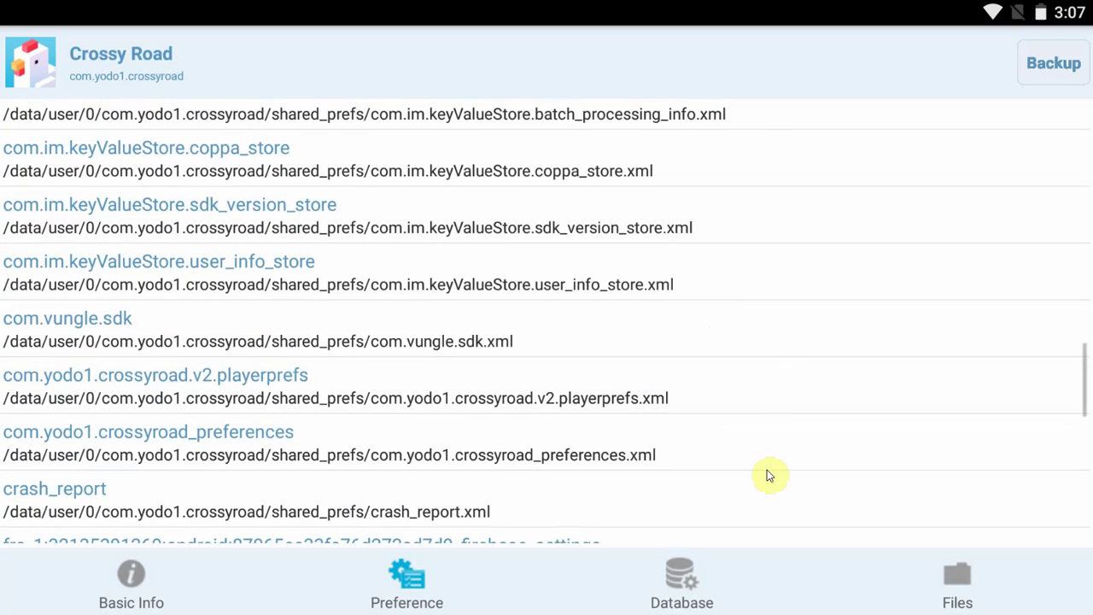
pyautogui.moveTo(763, 488); pyautogui.dragTo(678, 251)
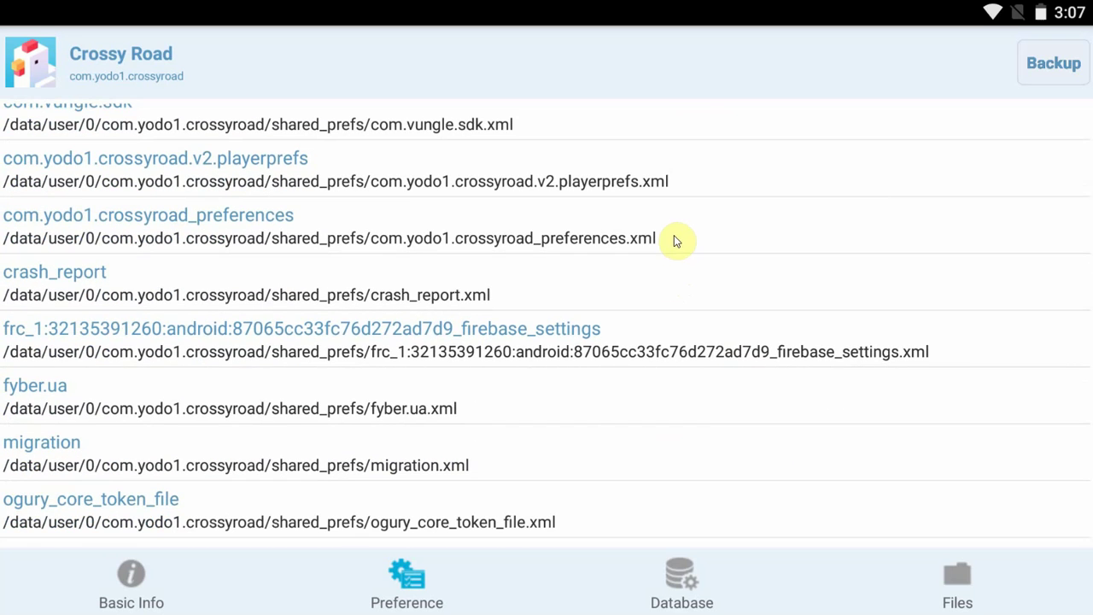
pyautogui.click(674, 236)
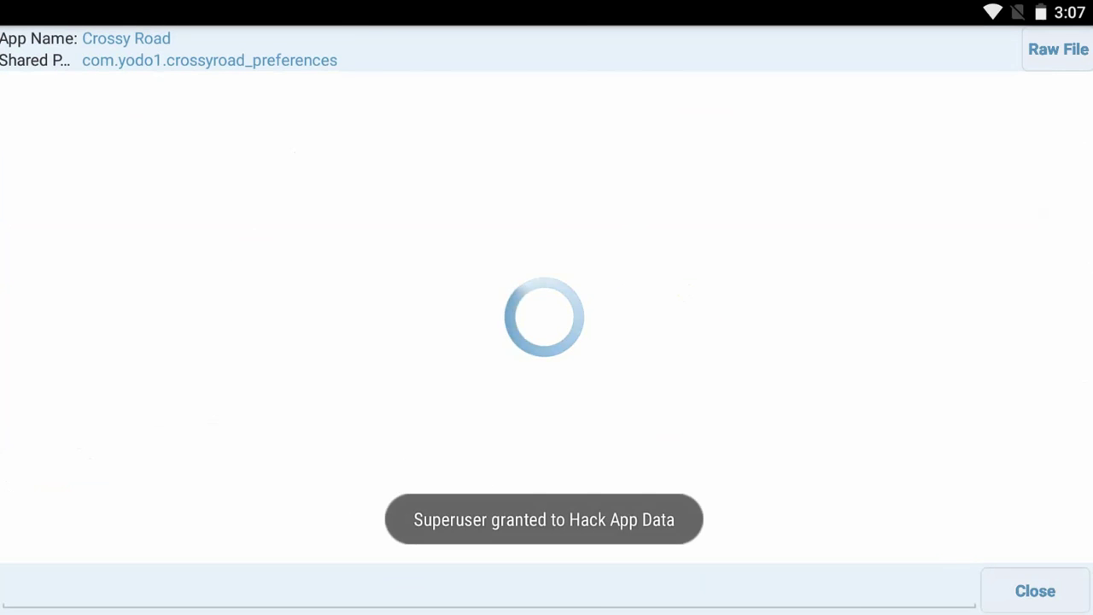
pyautogui.click(1035, 590)
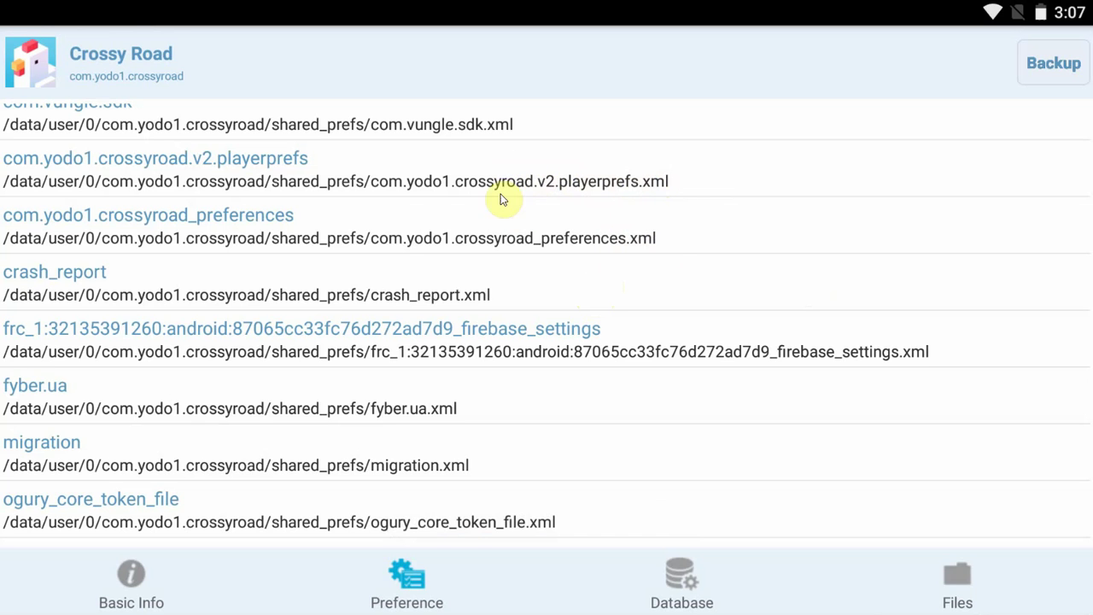
pyautogui.click(629, 183)
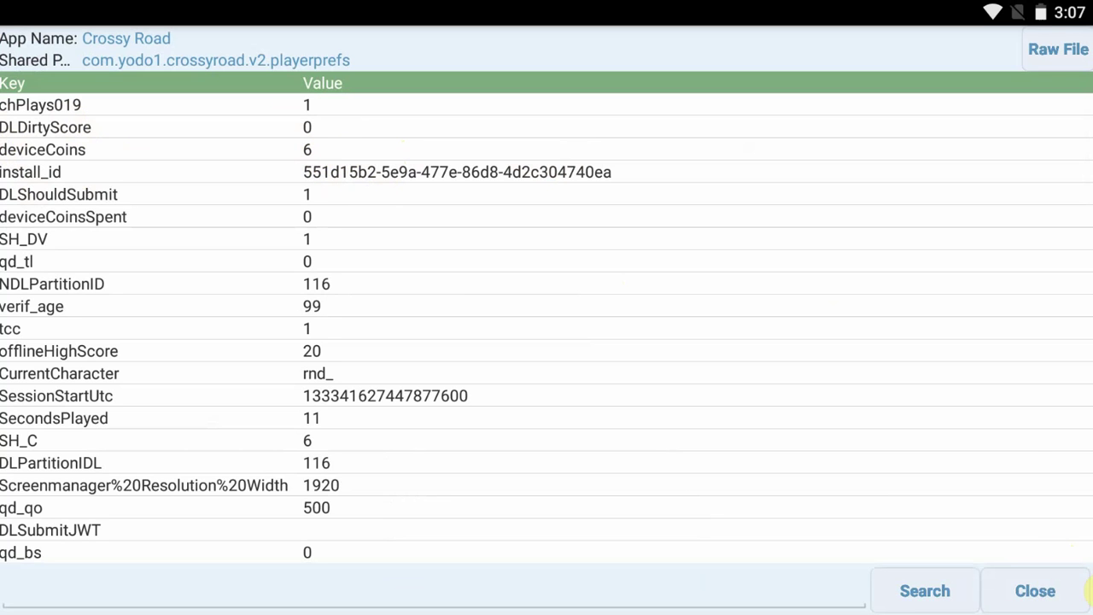
# Confirm the game's 6 coins match deviceCoins, then return to Hack App Data.
pyautogui.hotkey('alt', 'Tab')
pyautogui.click(523, 185)
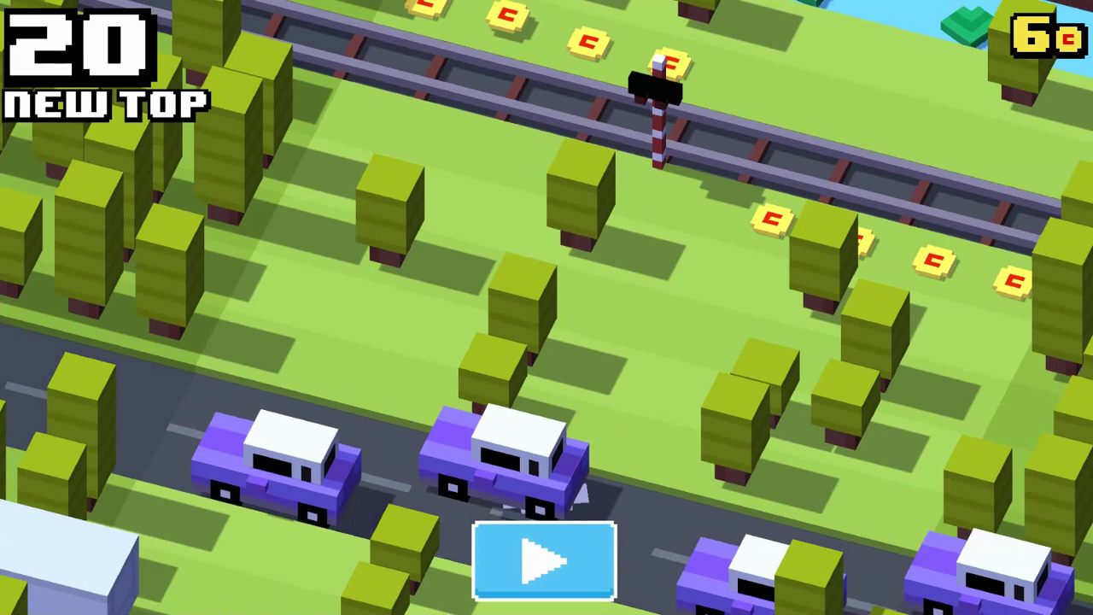
pyautogui.hotkey('alt', 'Tab')
pyautogui.click(530, 173)
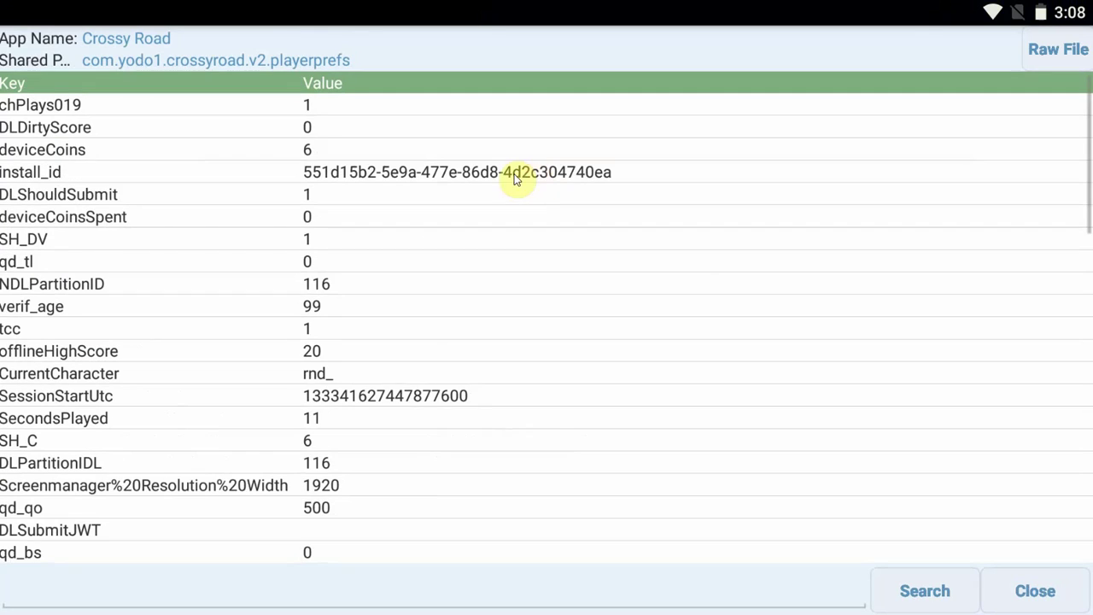
# Change deviceCoins from 6 to 999999999, save it and close the edit dialog.
pyautogui.click(311, 152)
pyautogui.click(447, 330)
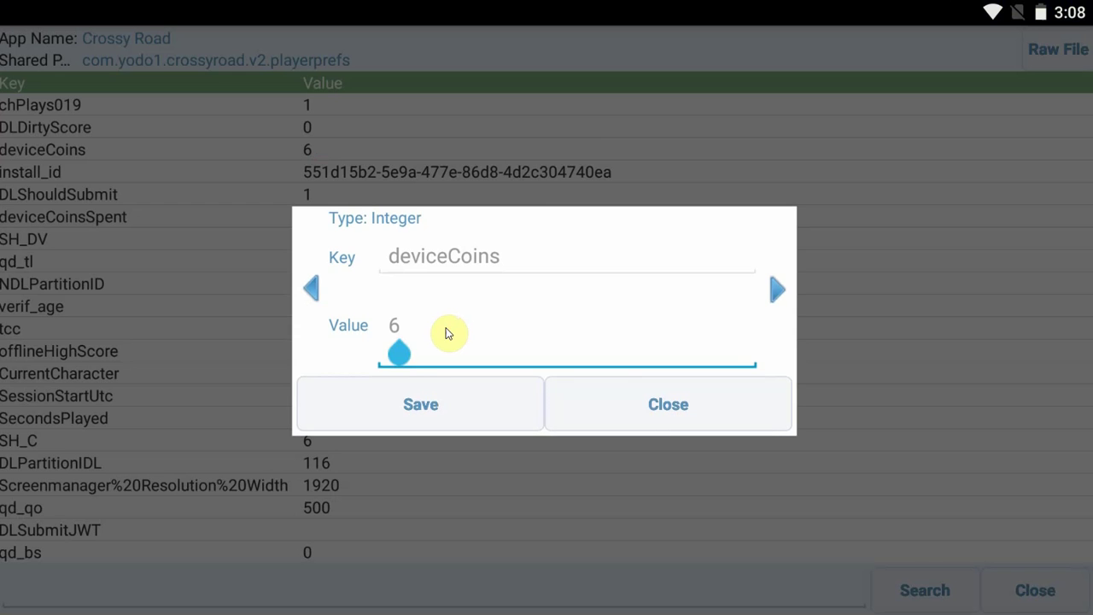
pyautogui.press('BackSpace')
pyautogui.write('99999')
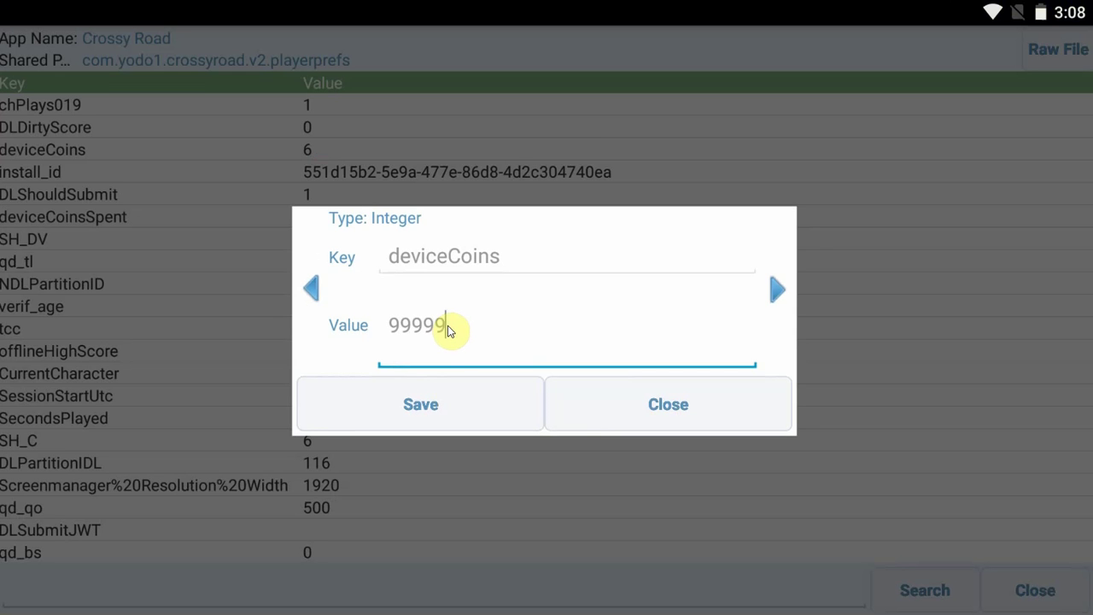
pyautogui.write('9999')
pyautogui.click(425, 393)
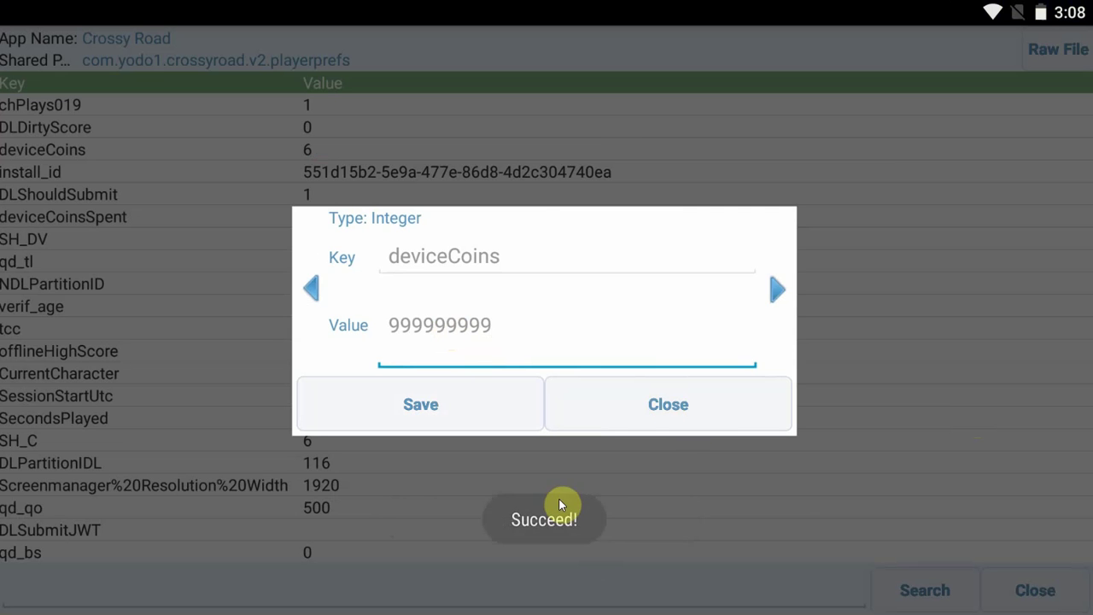
pyautogui.click(687, 410)
# Close the Crossy Road and App info cards in Recents, keeping Hack App Data.
pyautogui.hotkey('alt', 'Tab')
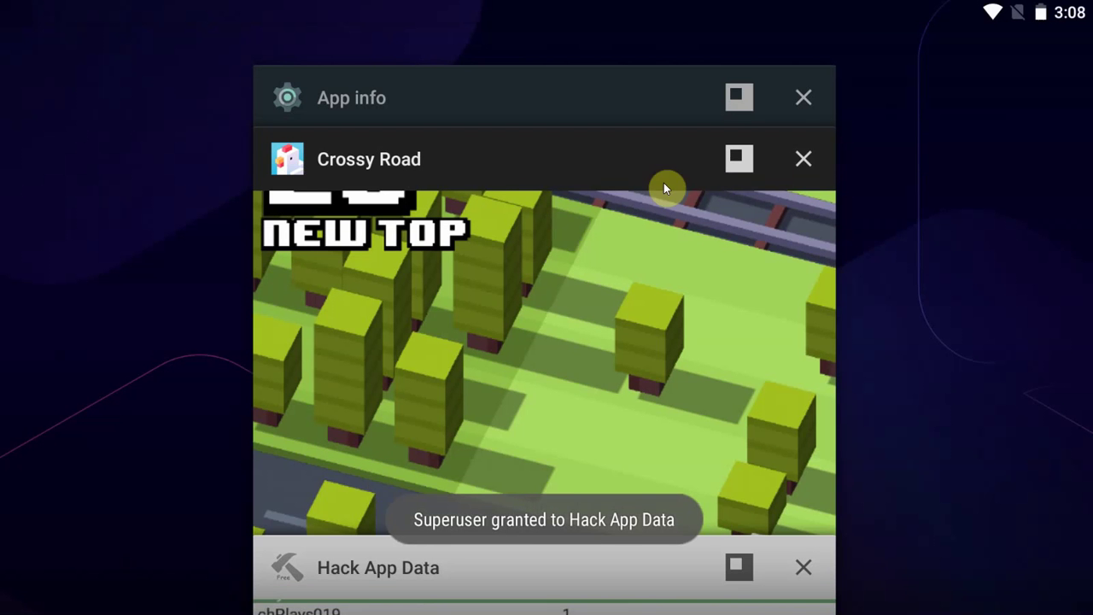
pyautogui.click(804, 161)
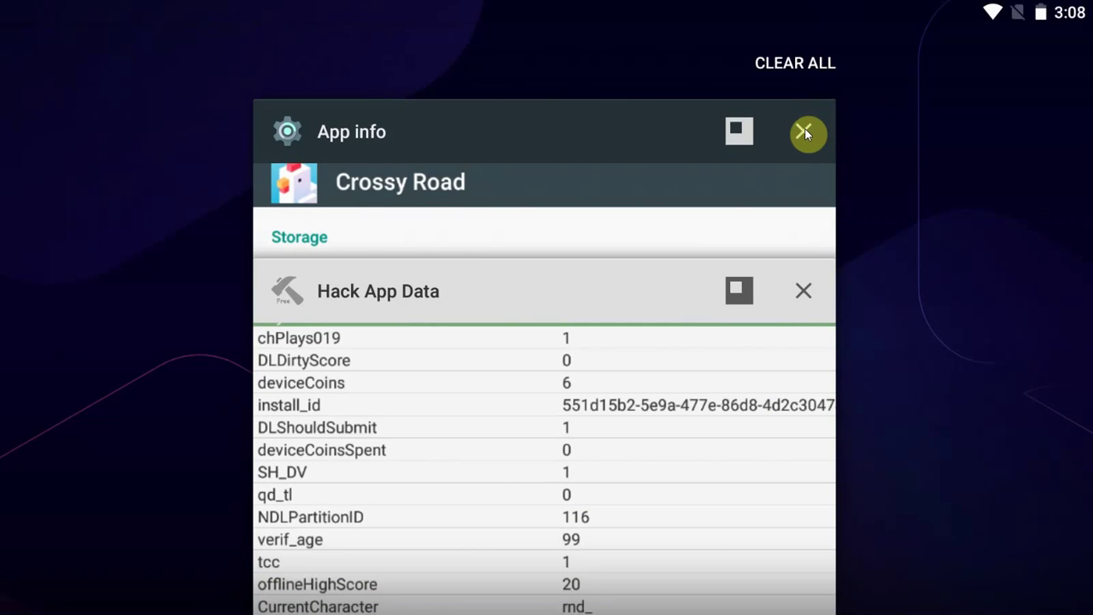
pyautogui.click(805, 130)
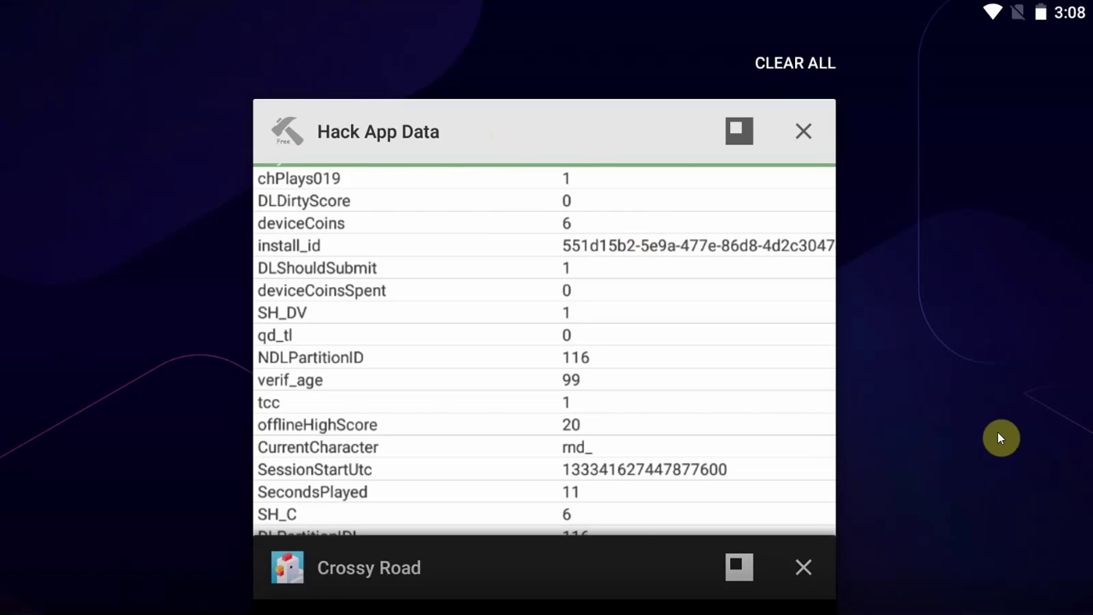
pyautogui.hotkey('alt', 'Tab')
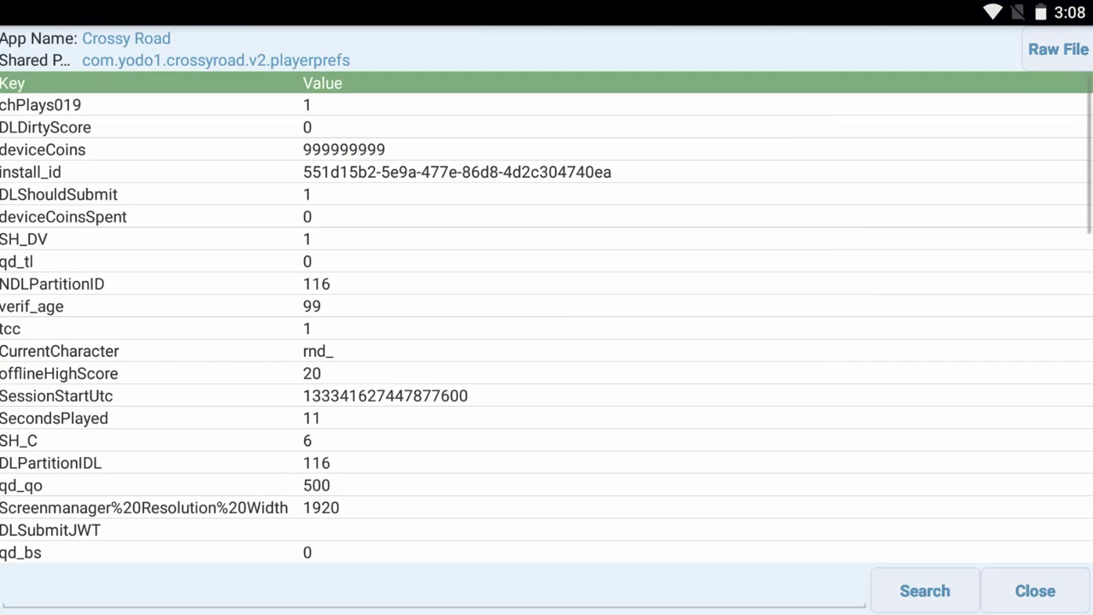
# Relaunch Crossy Road from home and hop forward twice to see 999999999 coins.
pyautogui.press('Home')
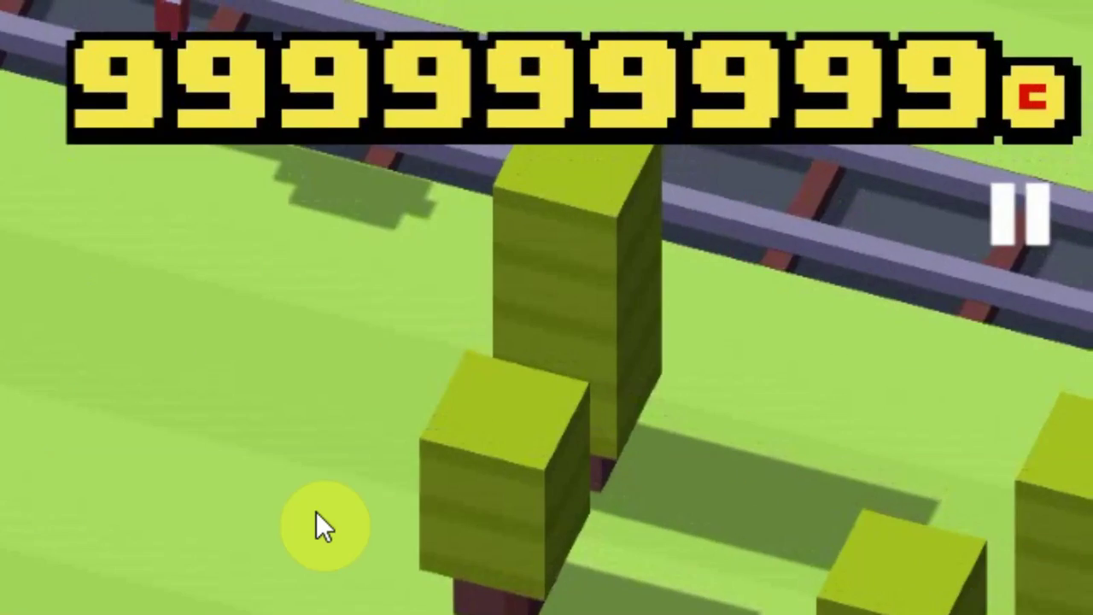
pyautogui.press('Up')
pyautogui.press('Up')
pyautogui.press('Up')
pyautogui.press('Up')
pyautogui.press('Up')
pyautogui.press('Up')
pyautogui.press('Up')
pyautogui.press('Up')
pyautogui.press('Up')
pyautogui.press('Up')
pyautogui.press('Up')
pyautogui.press('Up')
pyautogui.press('Up')
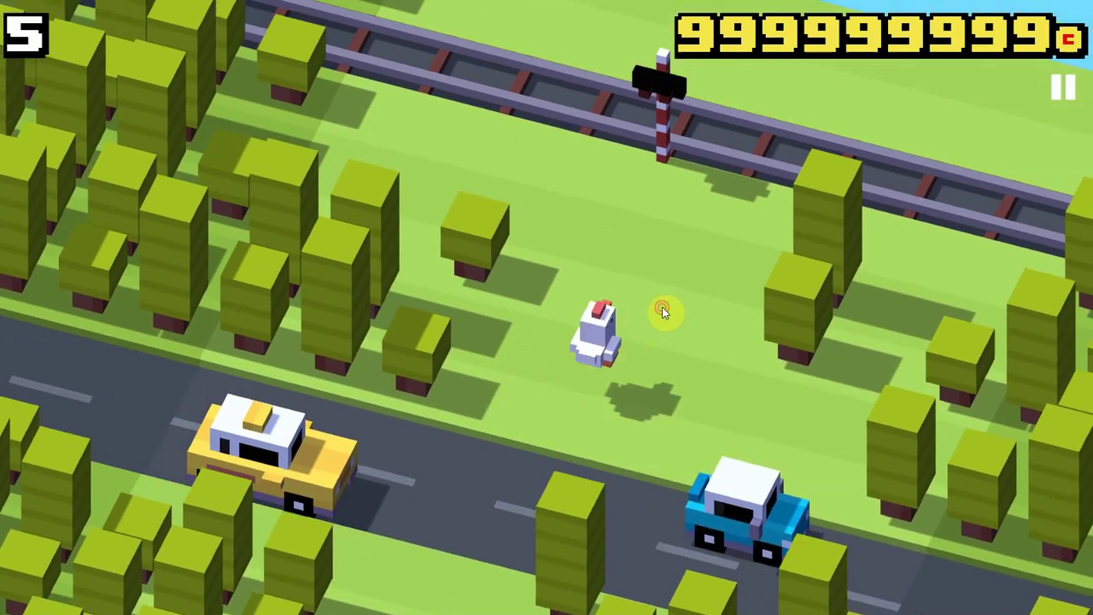
pyautogui.press('Up')
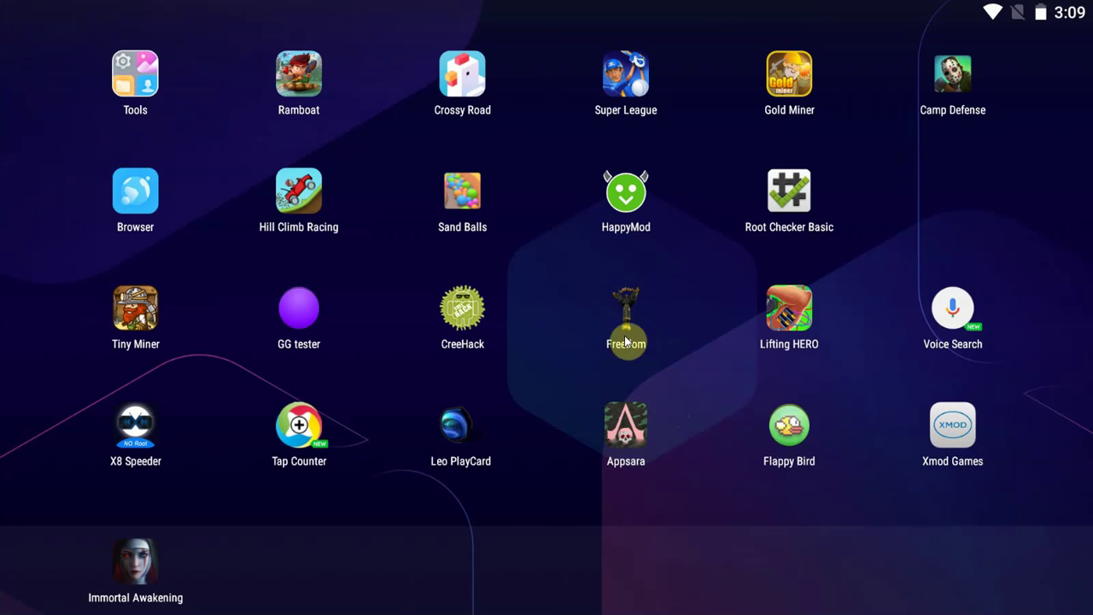
# Rerun the Google search for cheatware and open the CheatWare.net result.
pyautogui.moveTo(539, 369); pyautogui.dragTo(1005, 334)
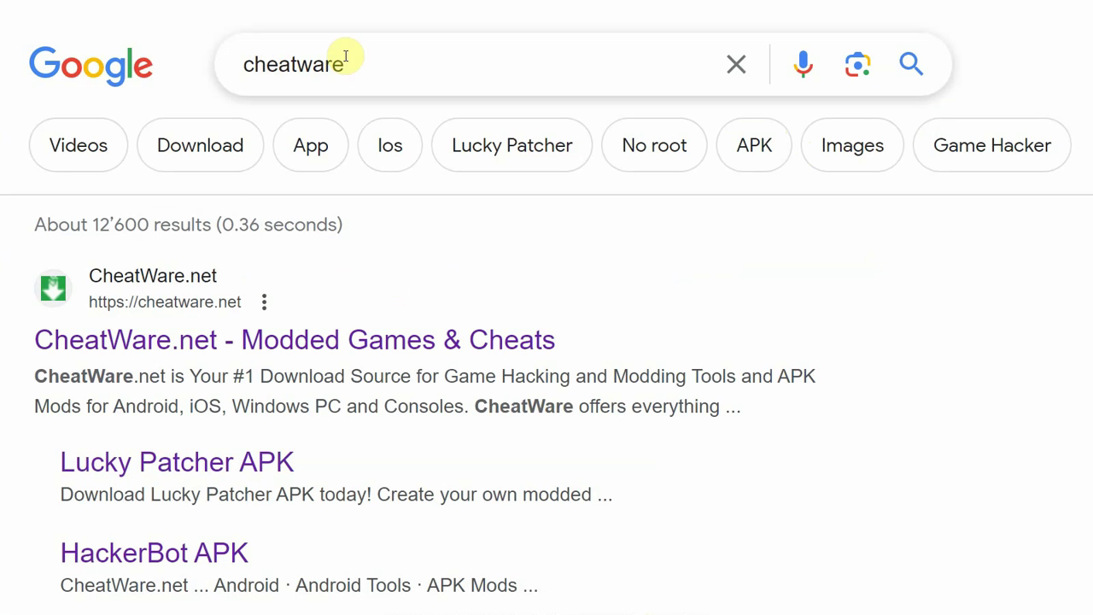
pyautogui.click(346, 56)
pyautogui.press('Return')
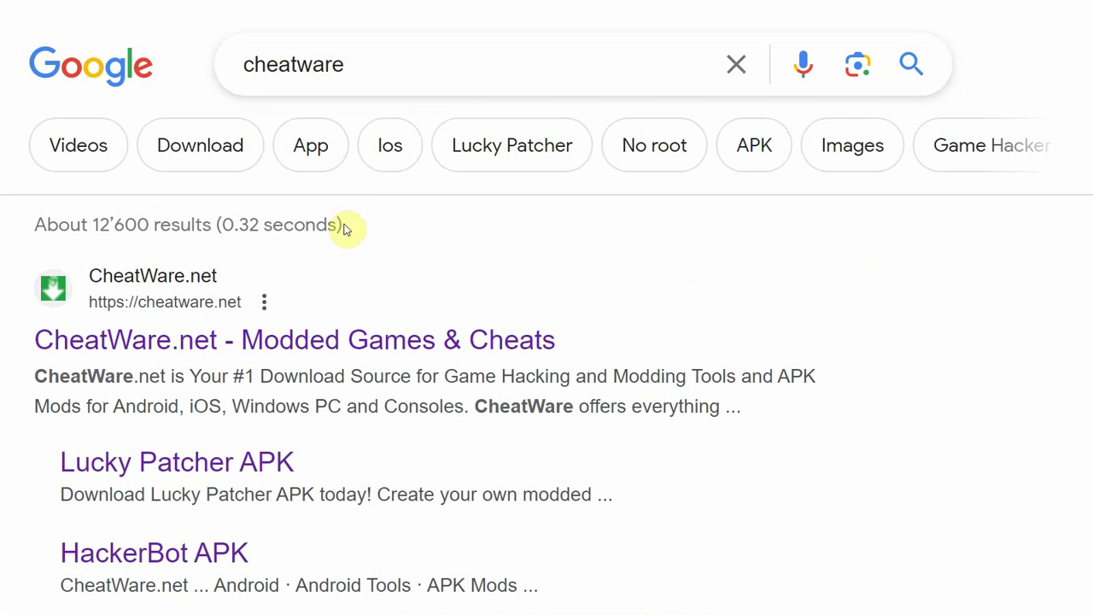
pyautogui.click(213, 332)
# Scroll to the app cards and open the Hack App Data APK 1.9.10 page.
pyautogui.scroll(-15, 563, 281)
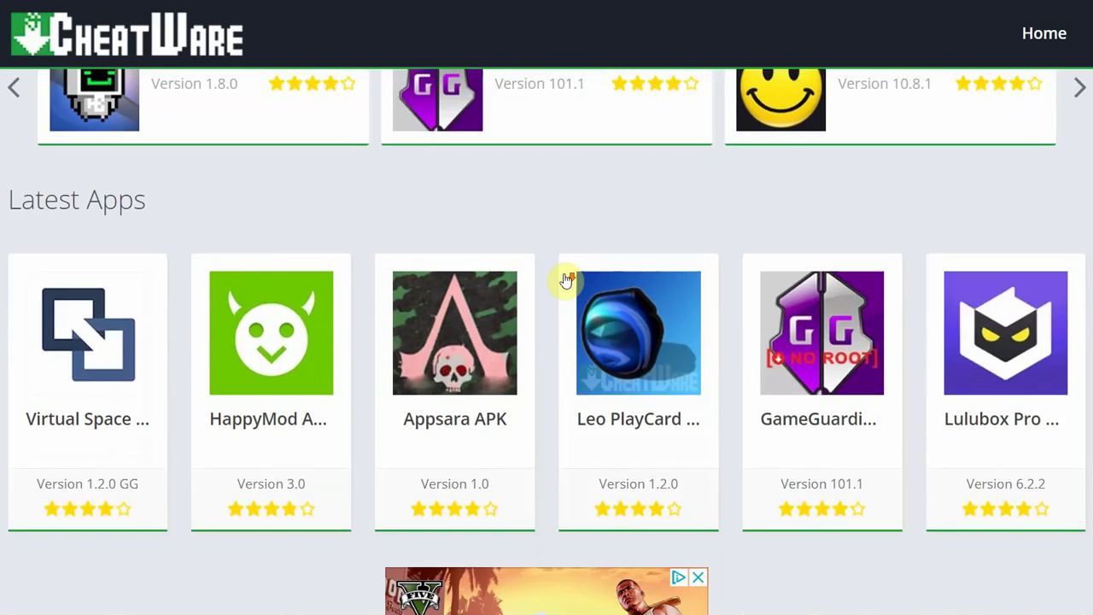
pyautogui.scroll(-3, 565, 279)
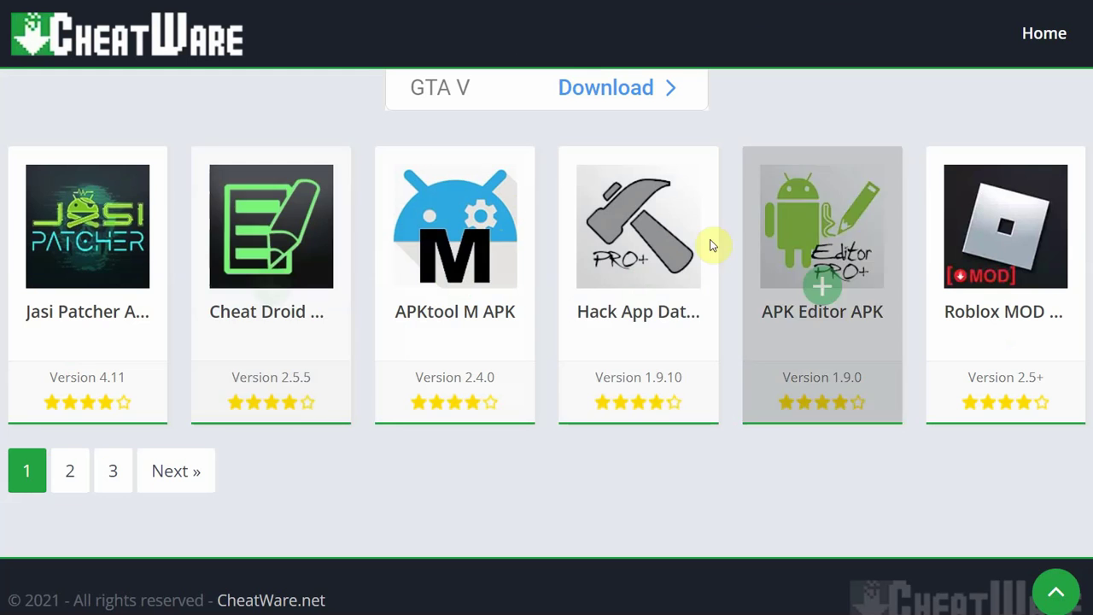
pyautogui.click(673, 238)
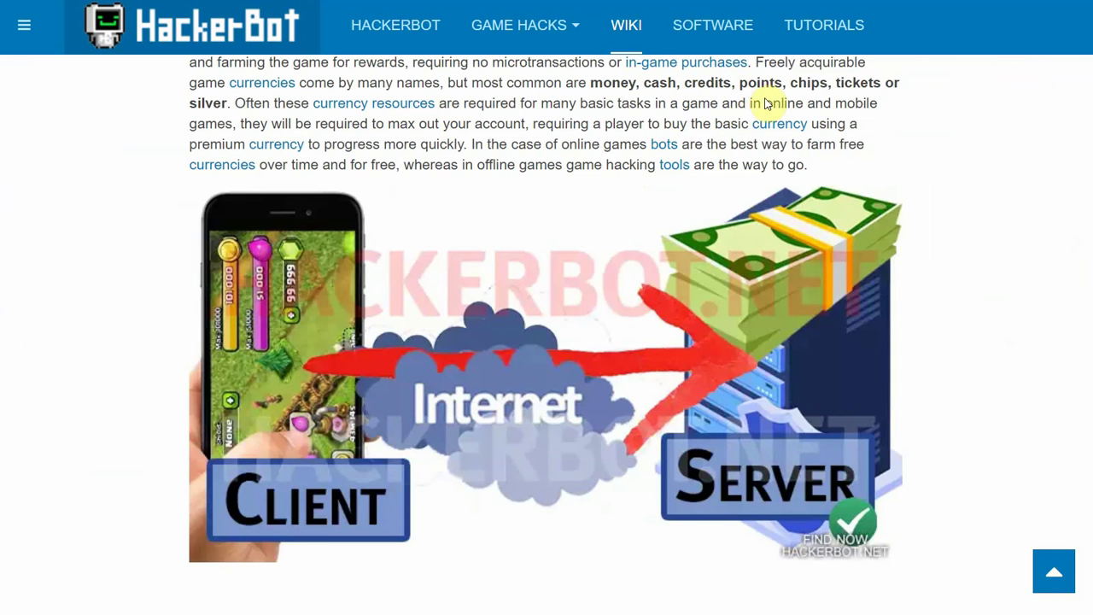
# Go from the HackerBot home page via SOFTWARE to the Android game-cheating apps article.
pyautogui.click(352, 32)
pyautogui.click(739, 25)
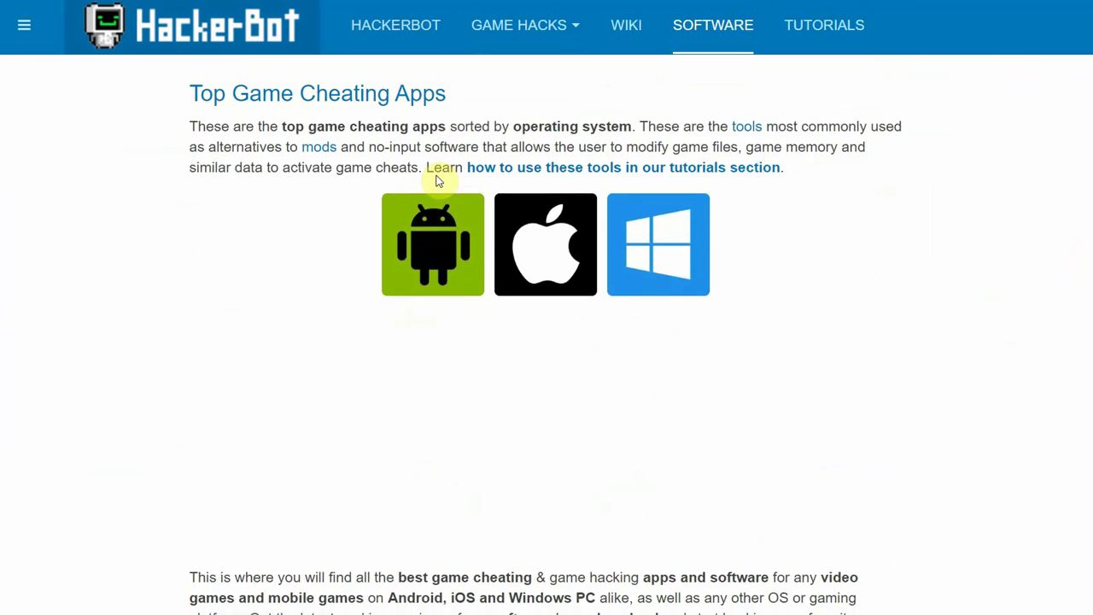
pyautogui.click(438, 196)
# Read the article's #4 and #6 entries on Hack App Data and Cheat Droid, then go to the home screen.
pyautogui.scroll(-10, 859, 307)
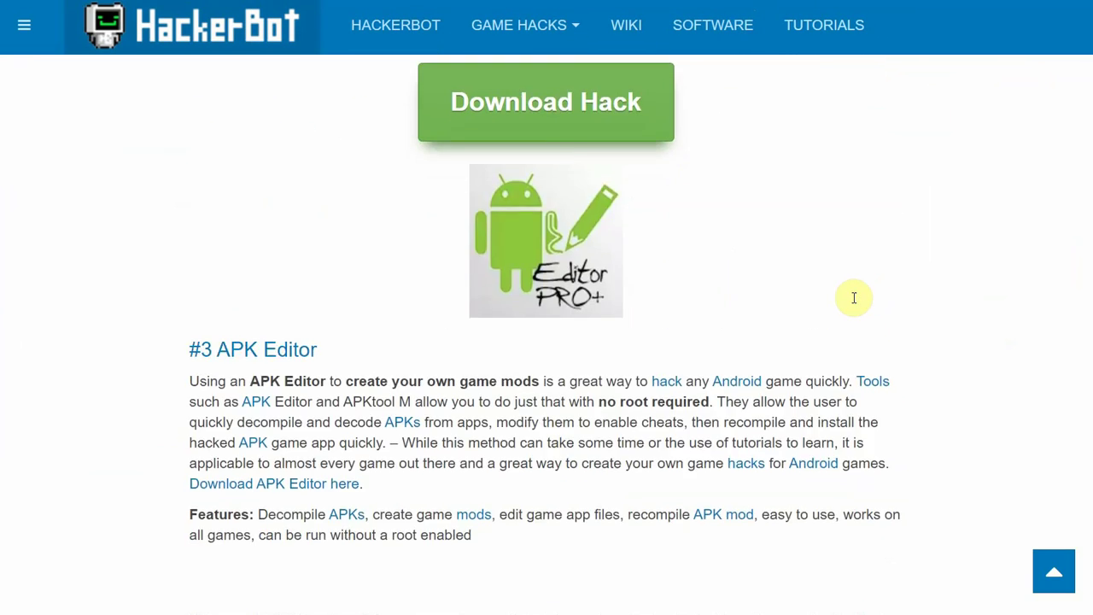
pyautogui.scroll(3, 856, 296)
pyautogui.scroll(-10, 851, 298)
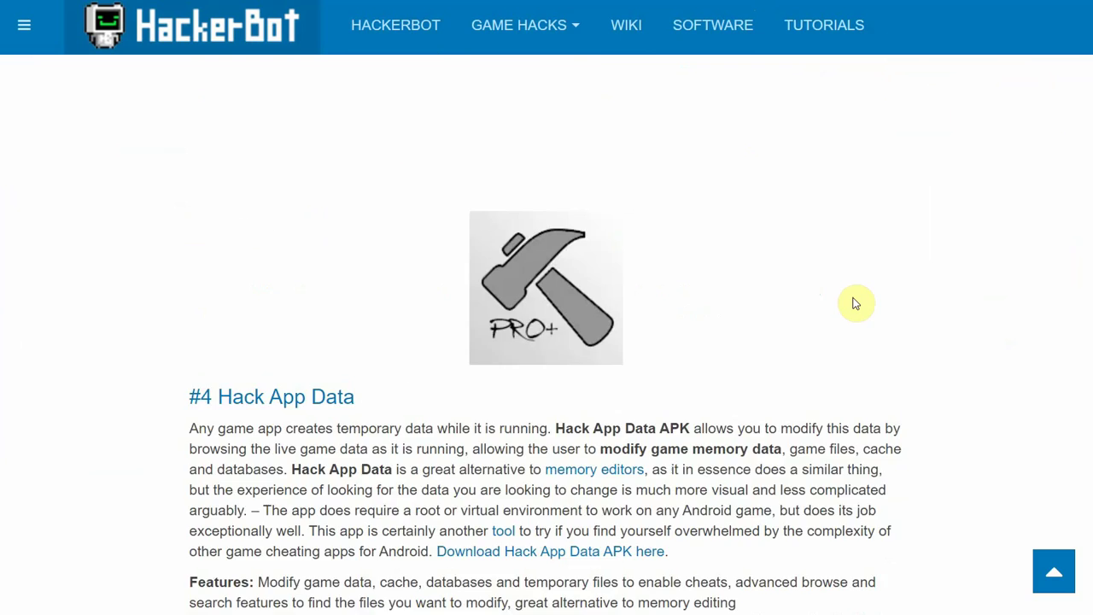
pyautogui.scroll(2, 858, 303)
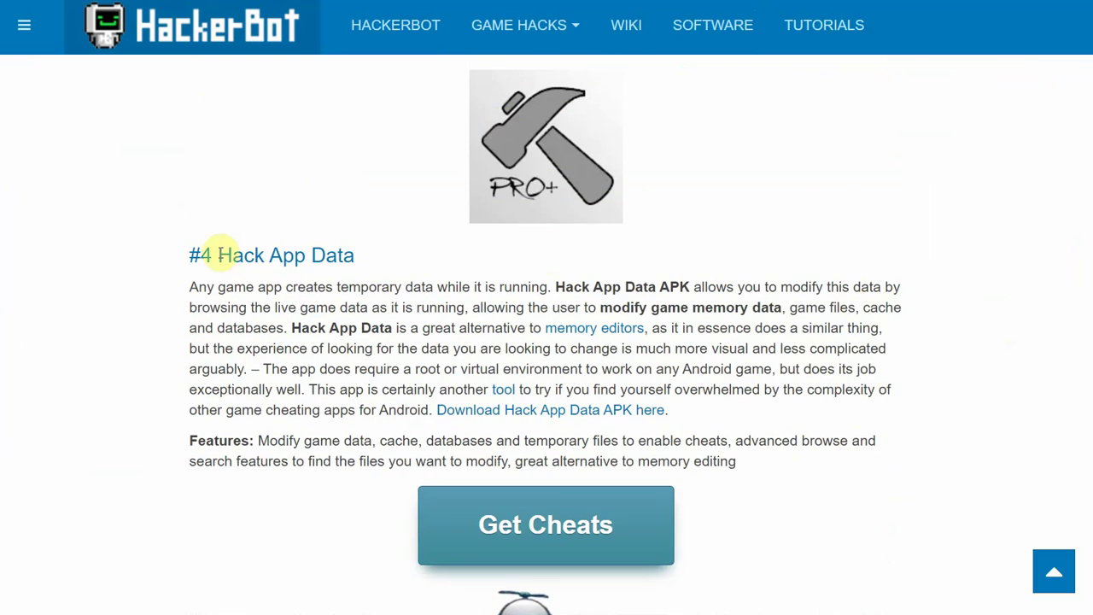
pyautogui.scroll(-17, 622, 238)
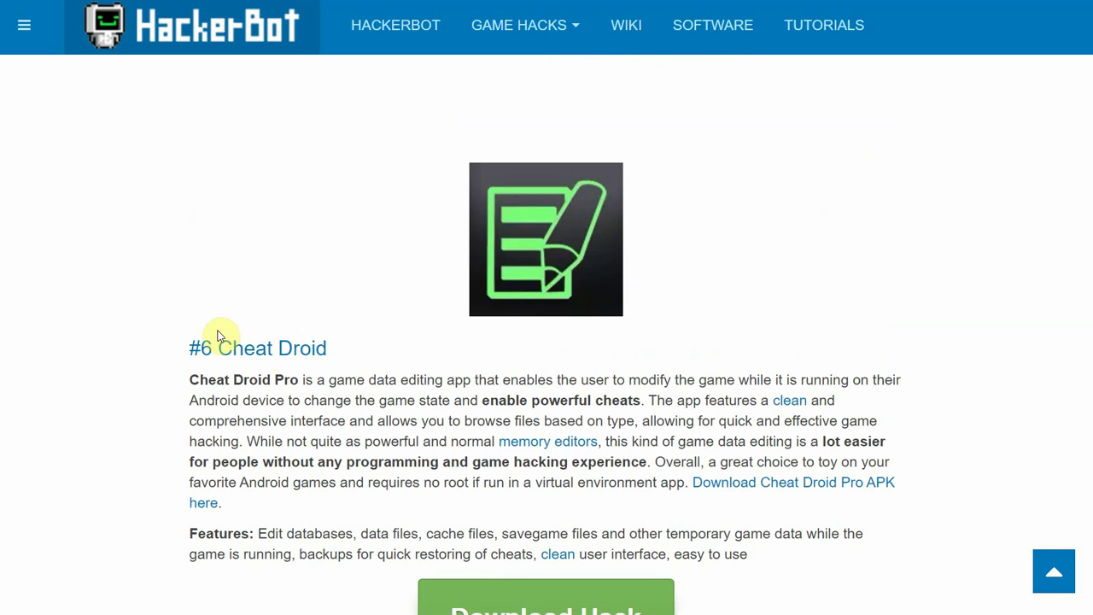
pyautogui.scroll(-2, 472, 350)
pyautogui.scroll(2, 472, 349)
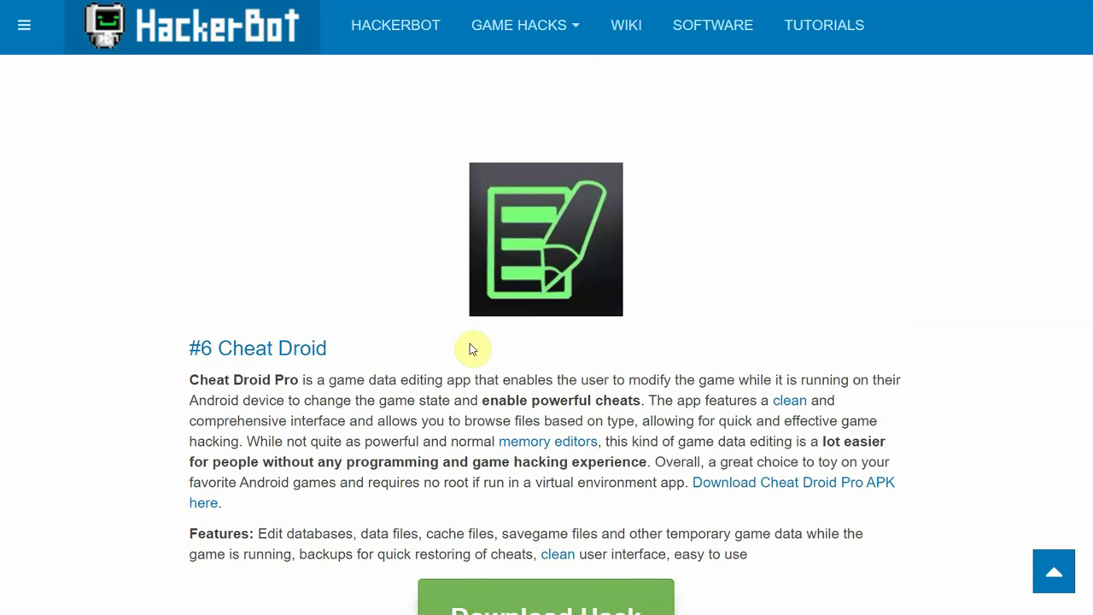
pyautogui.scroll(-2, 480, 343)
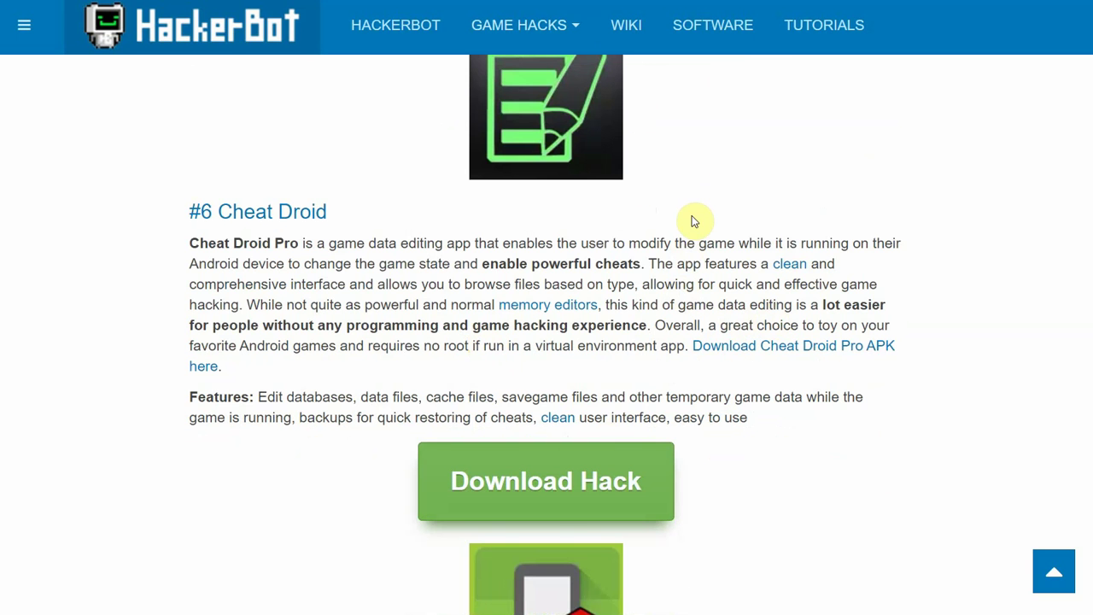
pyautogui.click(632, 345)
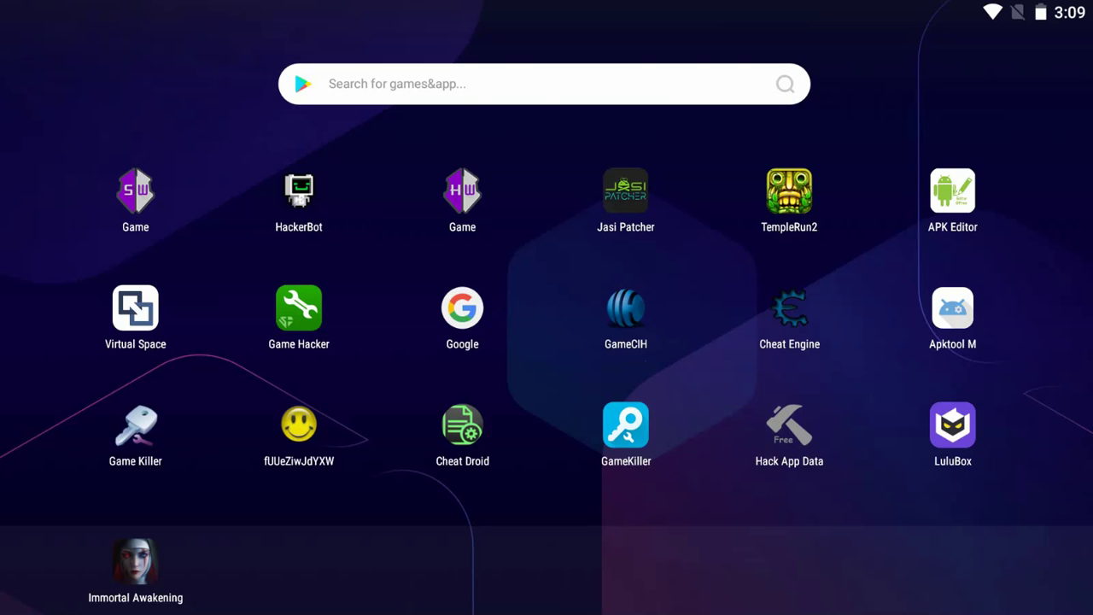
# Bring the running Crossy Road game up full screen, showing 999999999 coins.
pyautogui.click(650, 358)
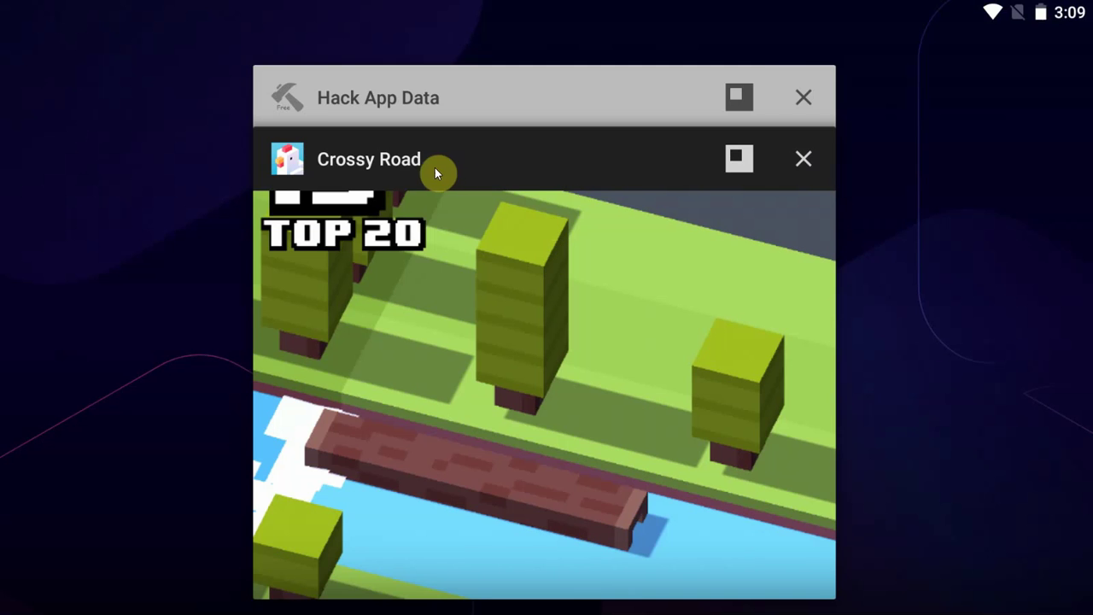
pyautogui.doubleClick(434, 168)
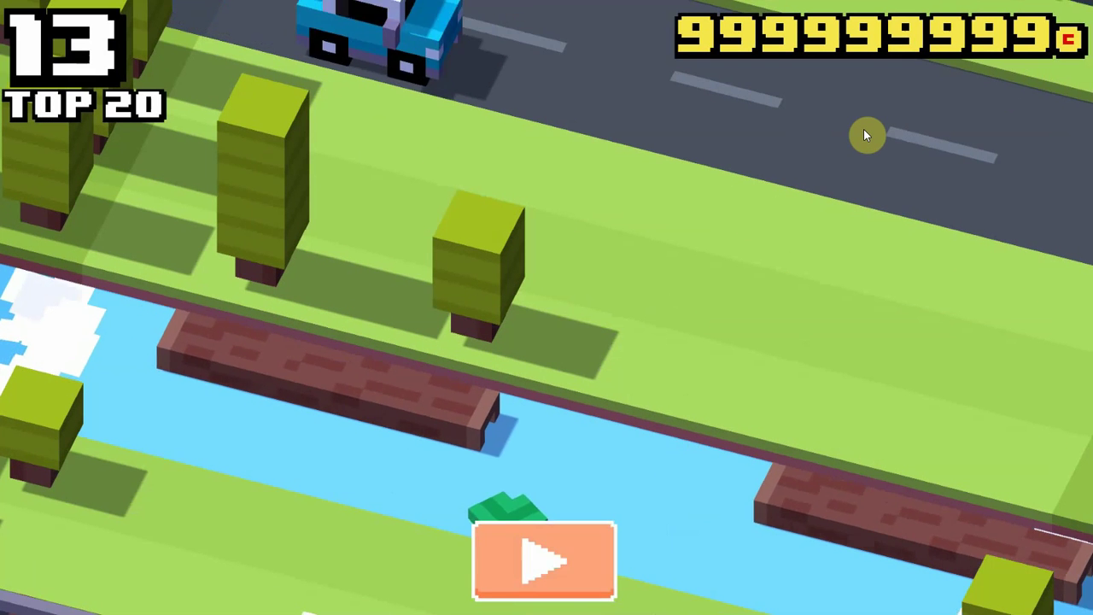